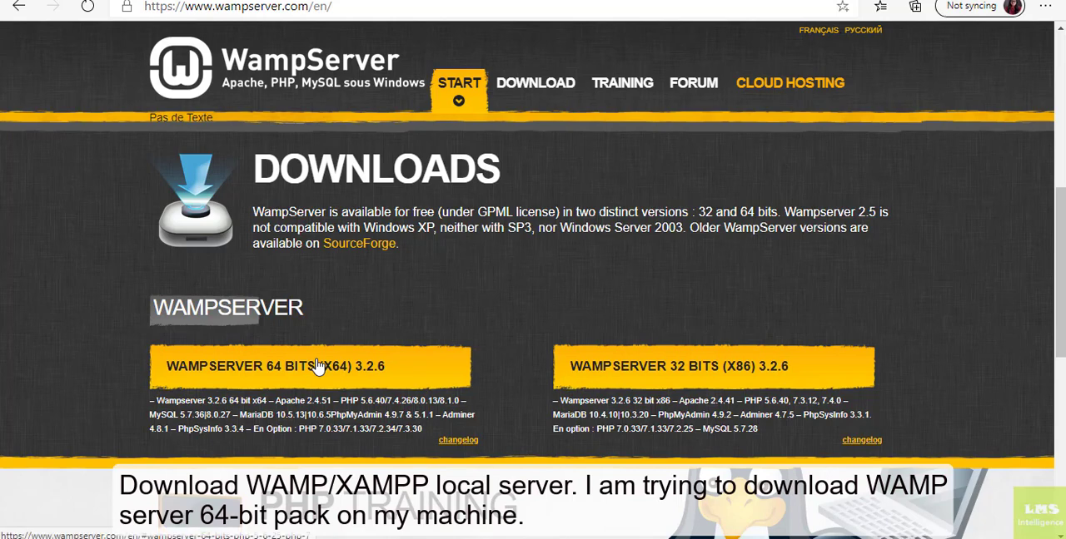
# Download the WampServer 64 bits (x64) 3.2.6 installer directly, without filling in the form.
pyautogui.click(316, 367)
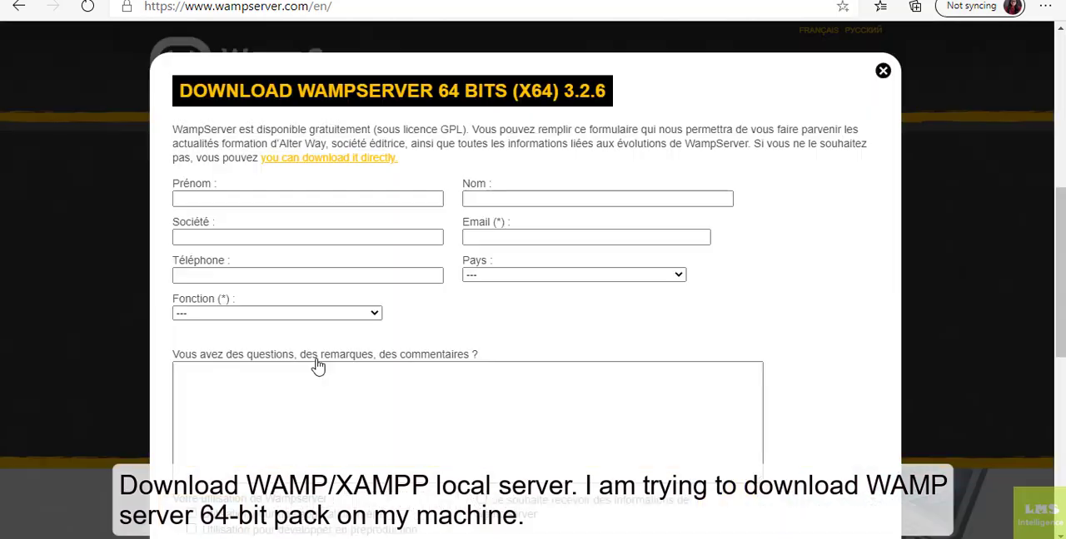
pyautogui.click(287, 159)
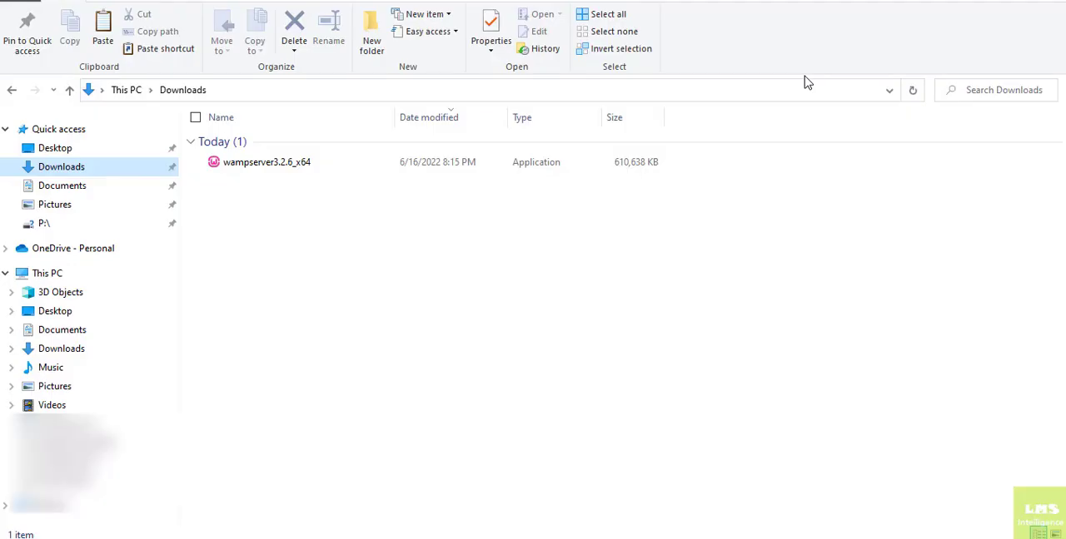
# Run the wampserver3.2.6_x64 installer in English and accept its license agreement.
pyautogui.click(248, 160)
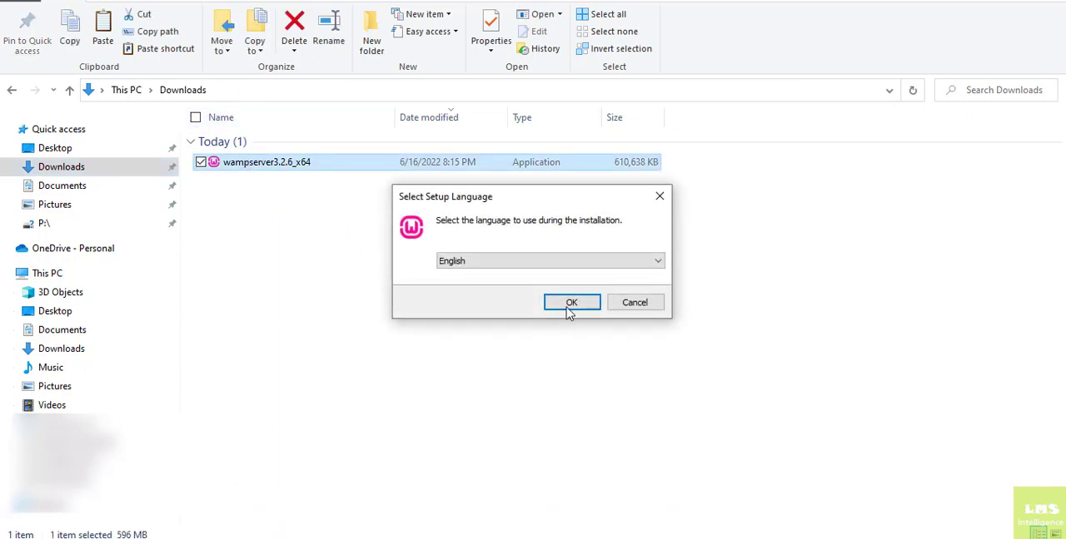
pyautogui.click(571, 303)
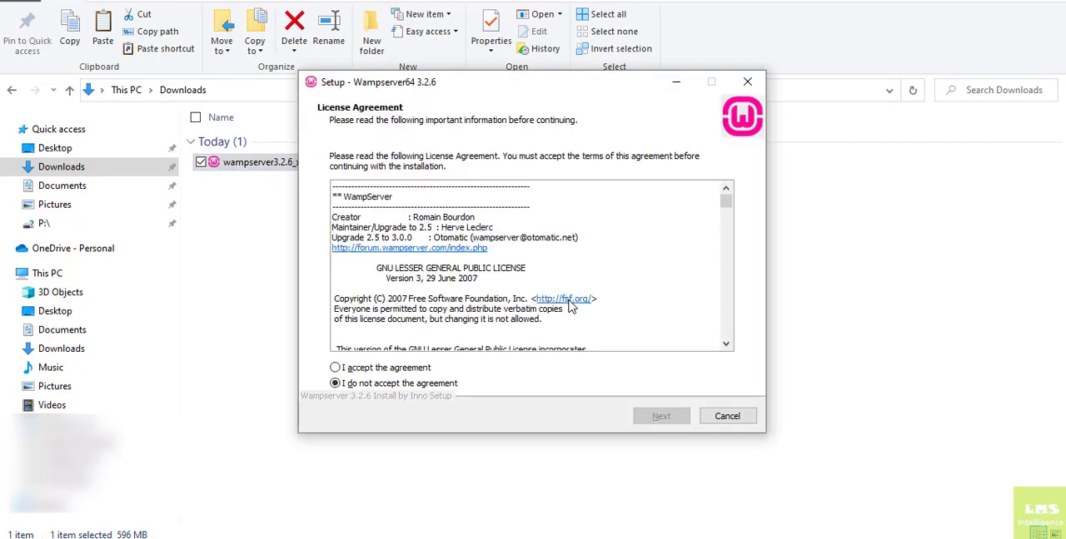
pyautogui.click(338, 369)
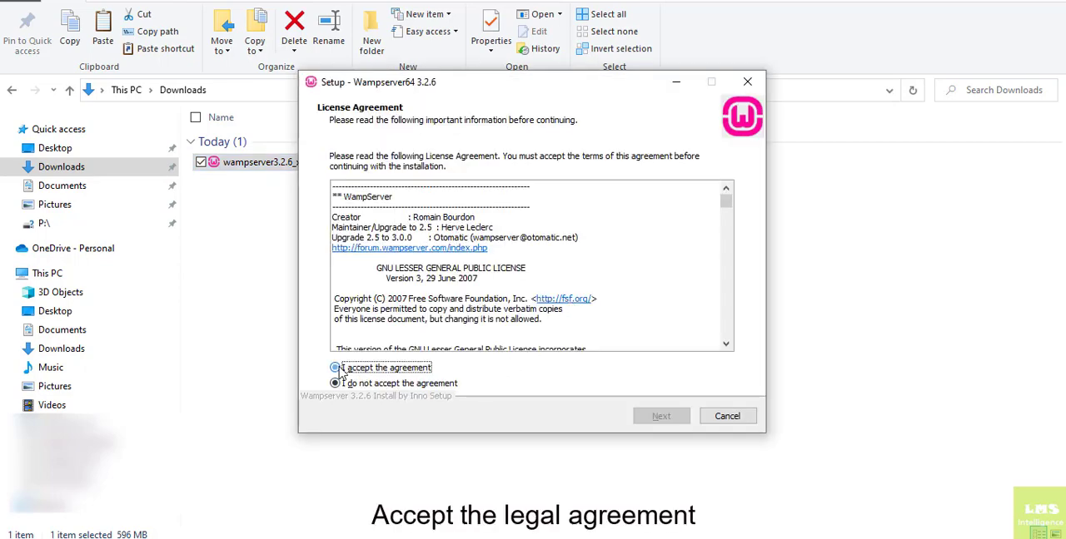
pyautogui.click(650, 418)
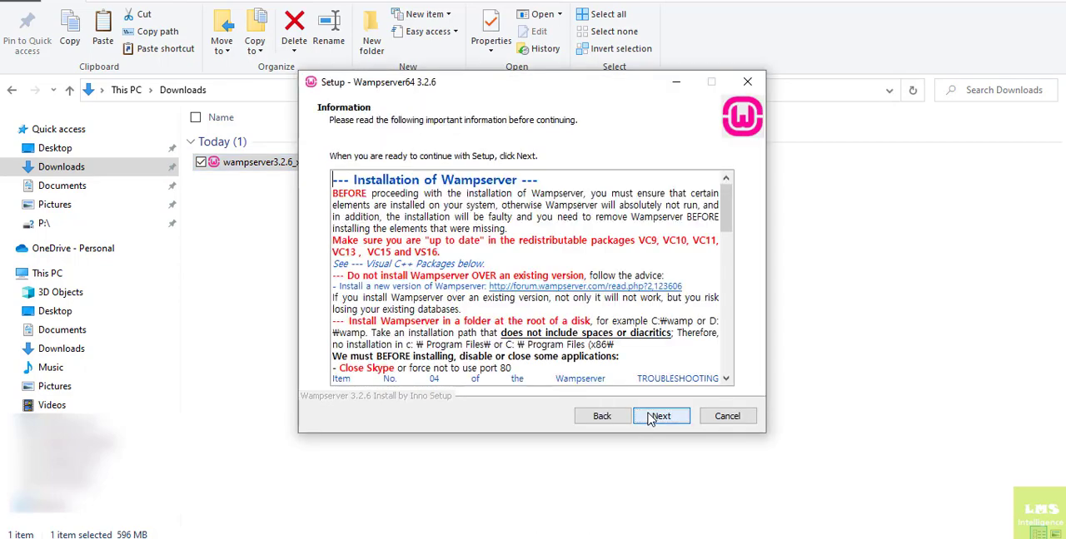
# Read through the pre-installation information and set the installation folder to f:\wamp64.
pyautogui.moveTo(730, 224); pyautogui.dragTo(736, 359)
pyautogui.click(660, 416)
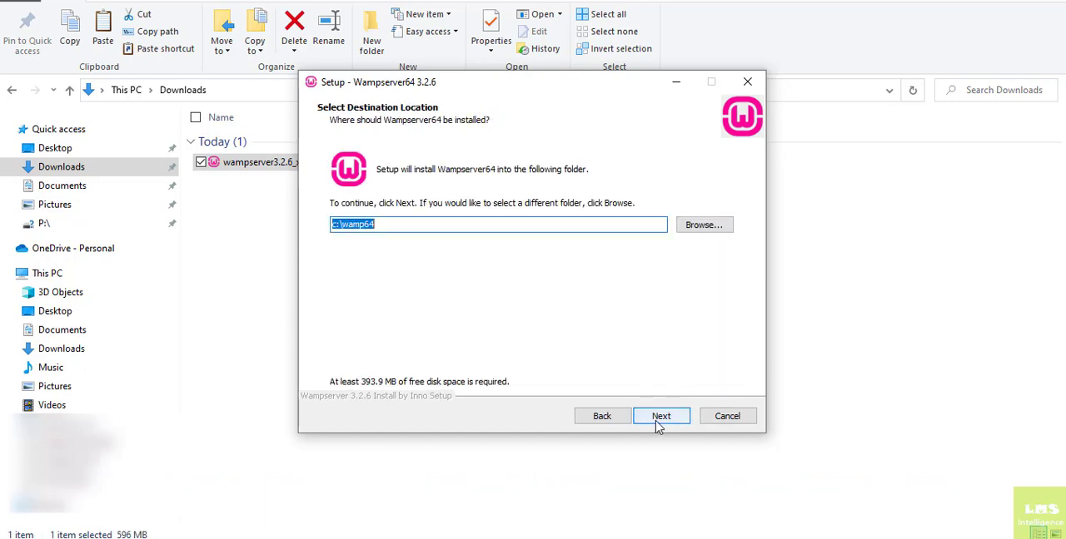
pyautogui.click(395, 225)
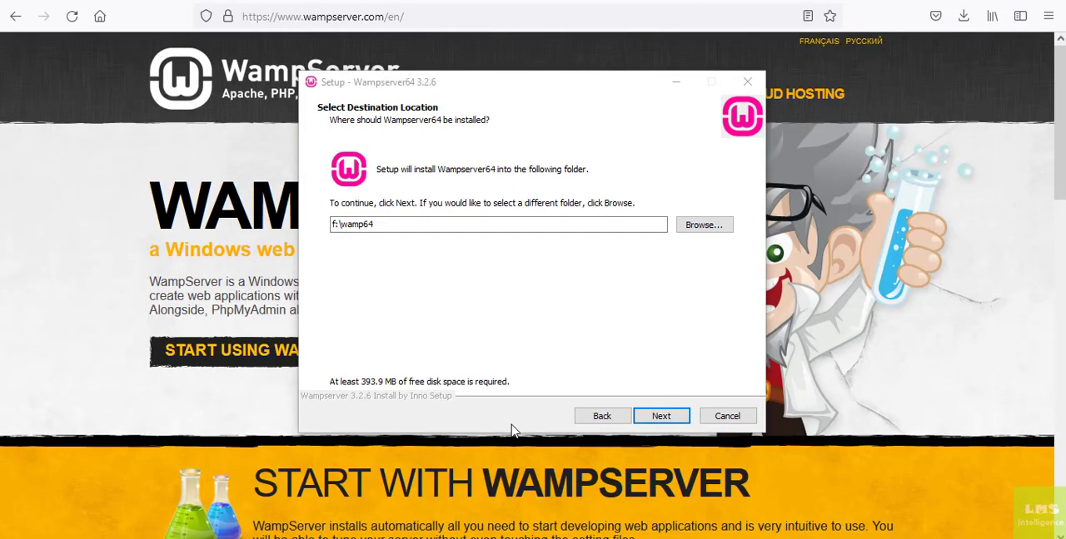
pyautogui.click(650, 419)
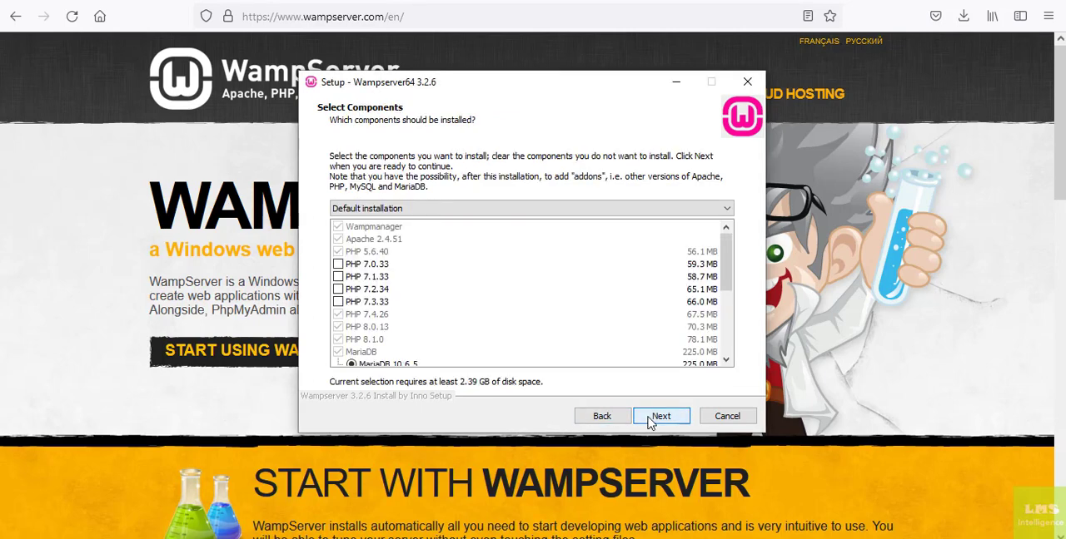
# Add PHP 7.0.33, 7.1.33, 7.2.34 and 7.3.33 to the components and choose MySQL 8.0.27 as the MySQL version.
pyautogui.click(339, 265)
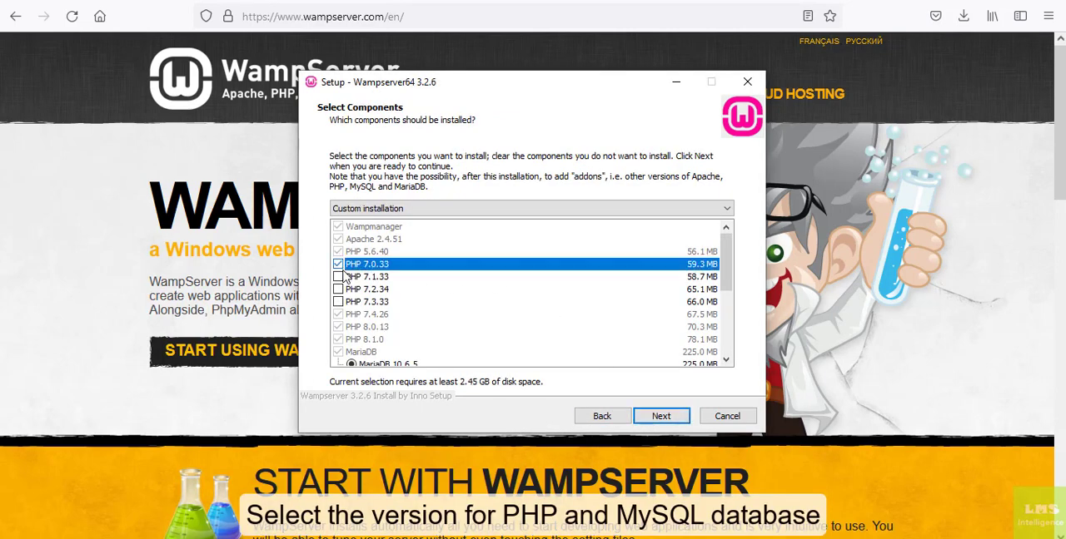
pyautogui.click(339, 277)
pyautogui.click(351, 291)
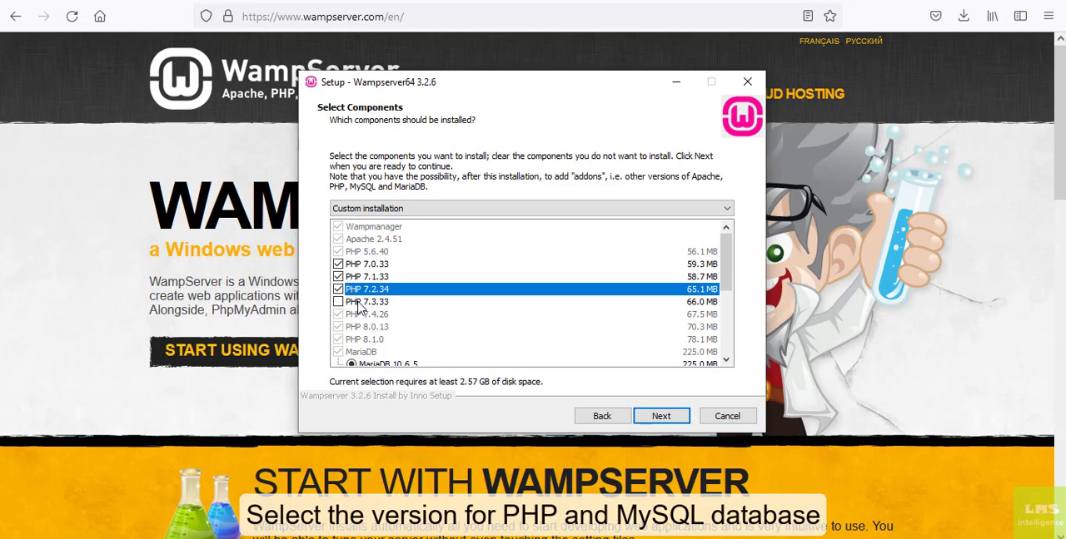
pyautogui.click(358, 302)
pyautogui.scroll(-1, 466, 323)
pyautogui.scroll(-1, 468, 323)
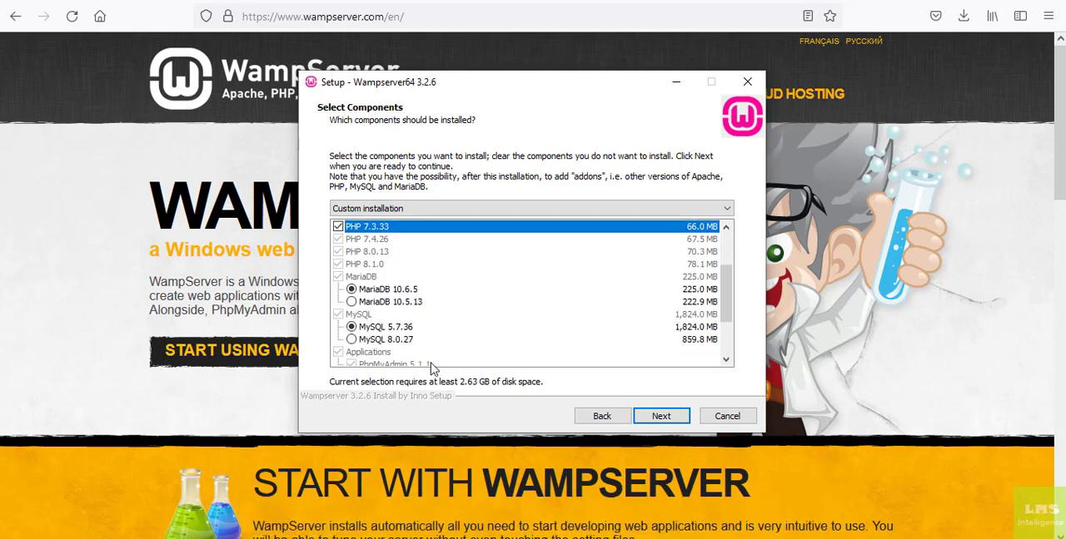
pyautogui.click(351, 340)
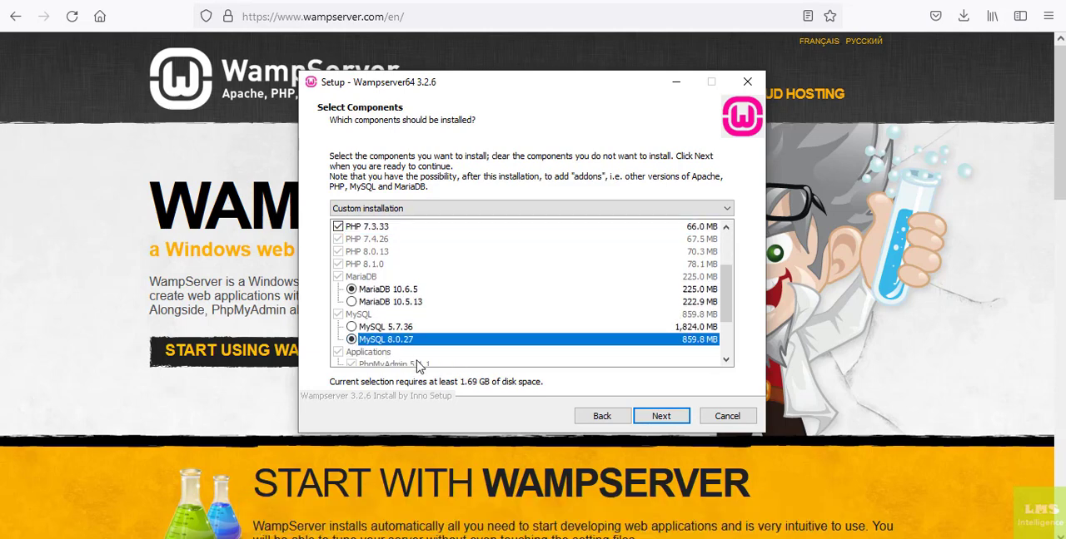
pyautogui.click(657, 416)
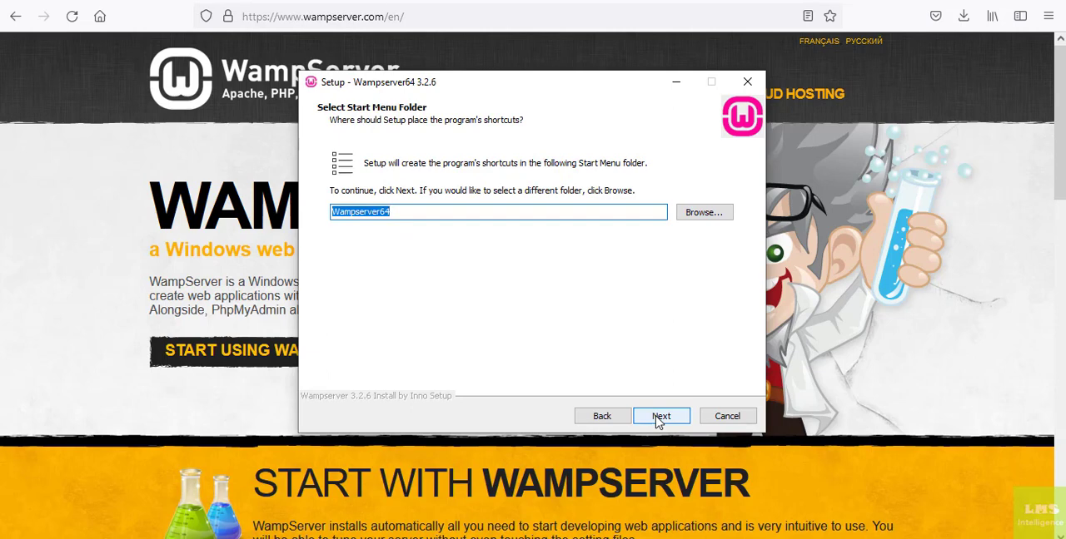
# Keep Wampserver64 as the Start Menu folder, review the installation summary and start the installation.
pyautogui.click(658, 418)
pyautogui.scroll(-3, 652, 367)
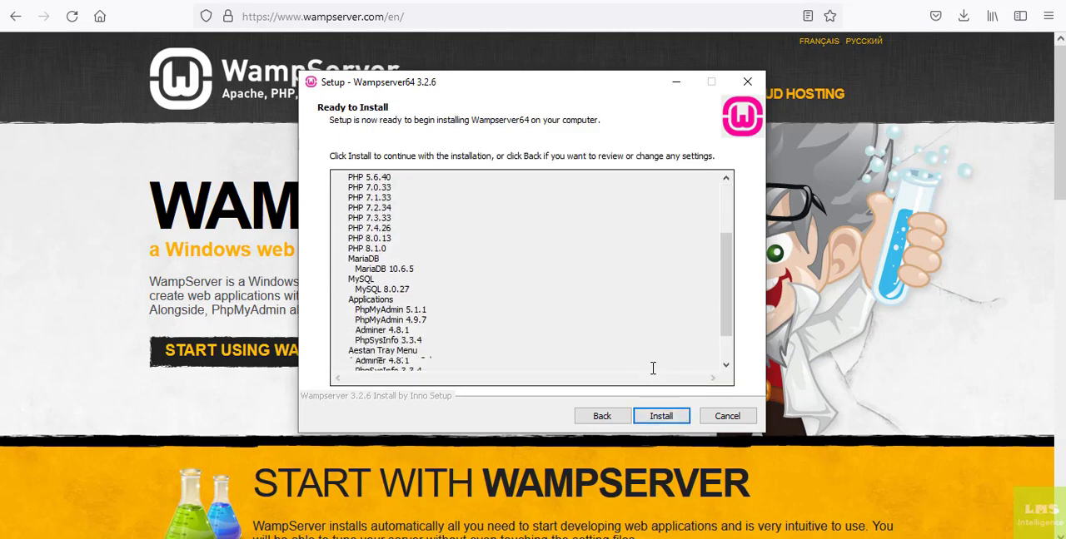
pyautogui.click(662, 416)
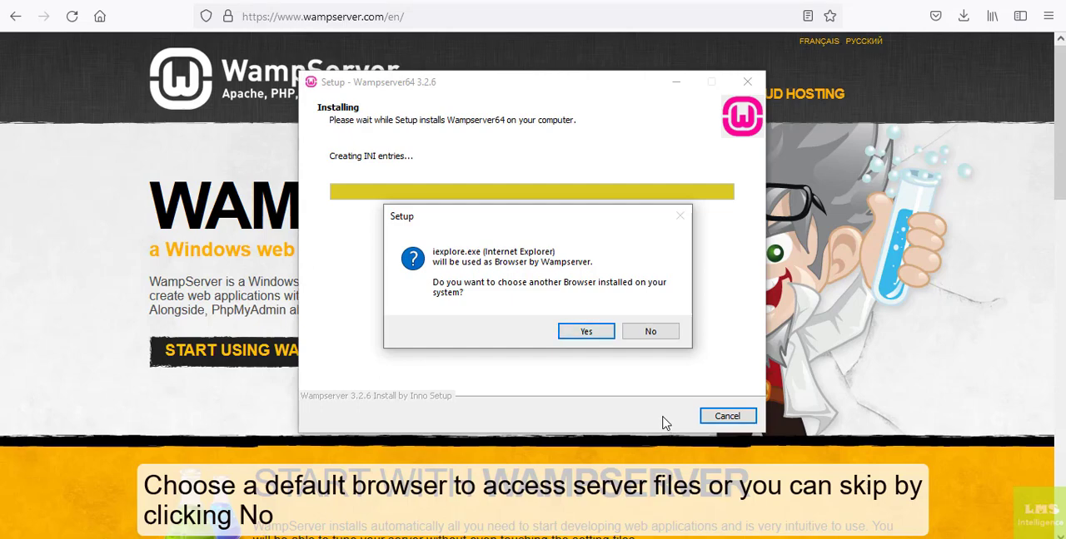
# Choose Opera Browser from the desktop as Wampserver's default browser and keep Notepad as its text editor.
pyautogui.click(592, 339)
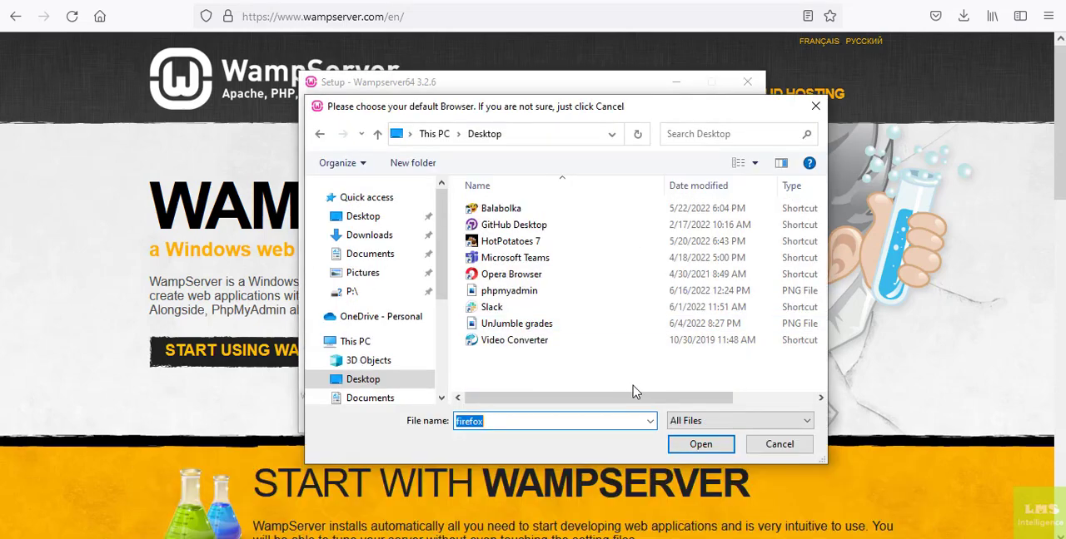
pyautogui.click(511, 277)
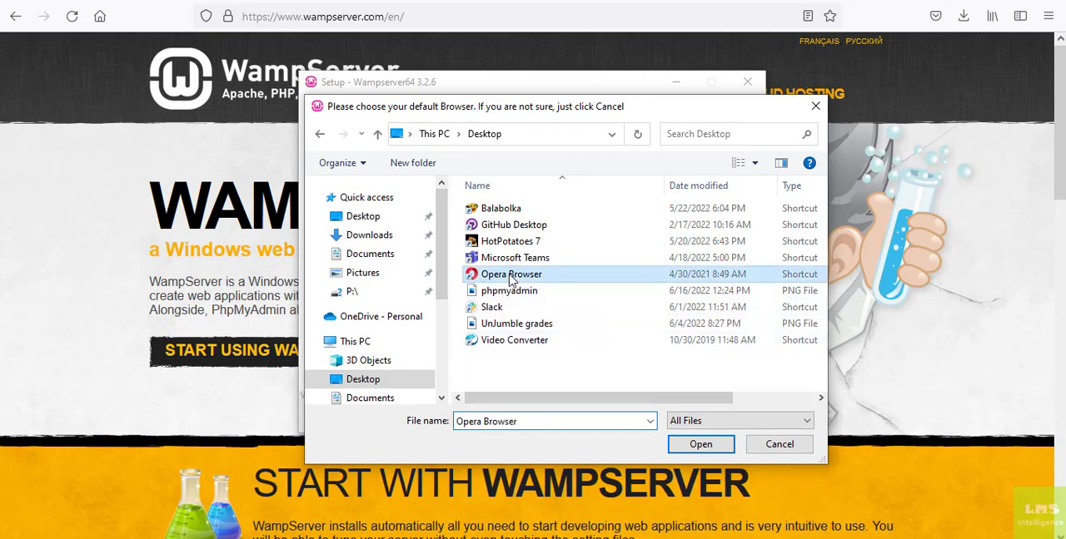
pyautogui.click(699, 444)
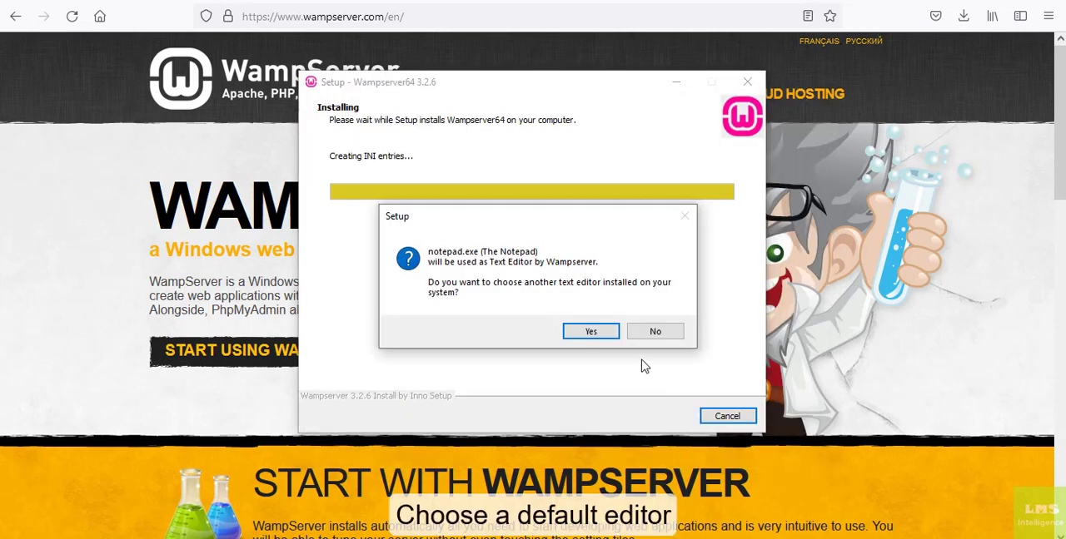
pyautogui.click(648, 333)
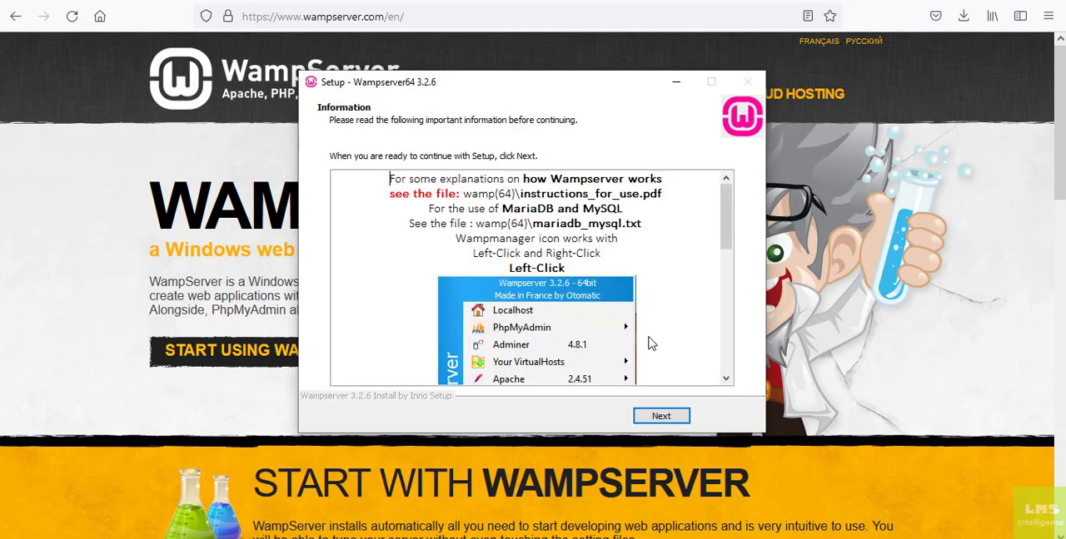
# Finish the Wampserver64 setup, launch Wampserver64 from the desktop and check its status icon.
pyautogui.click(656, 417)
pyautogui.click(679, 425)
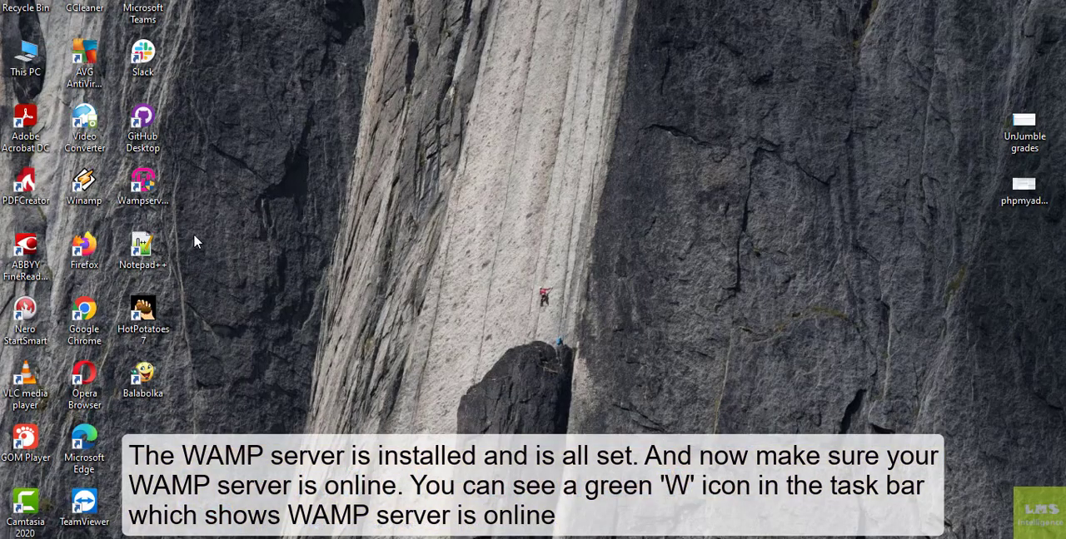
pyautogui.click(150, 190)
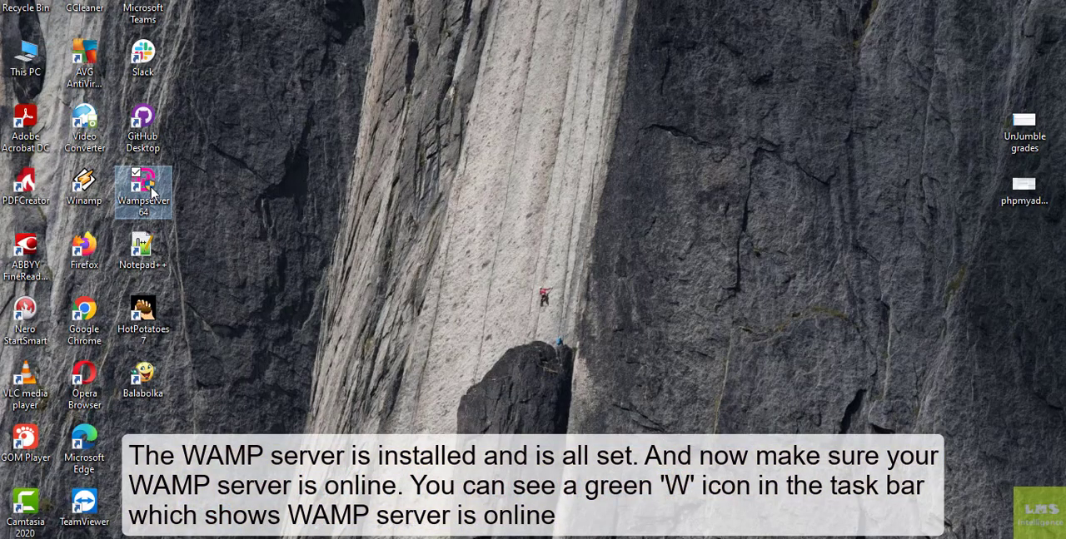
pyautogui.doubleClick(151, 192)
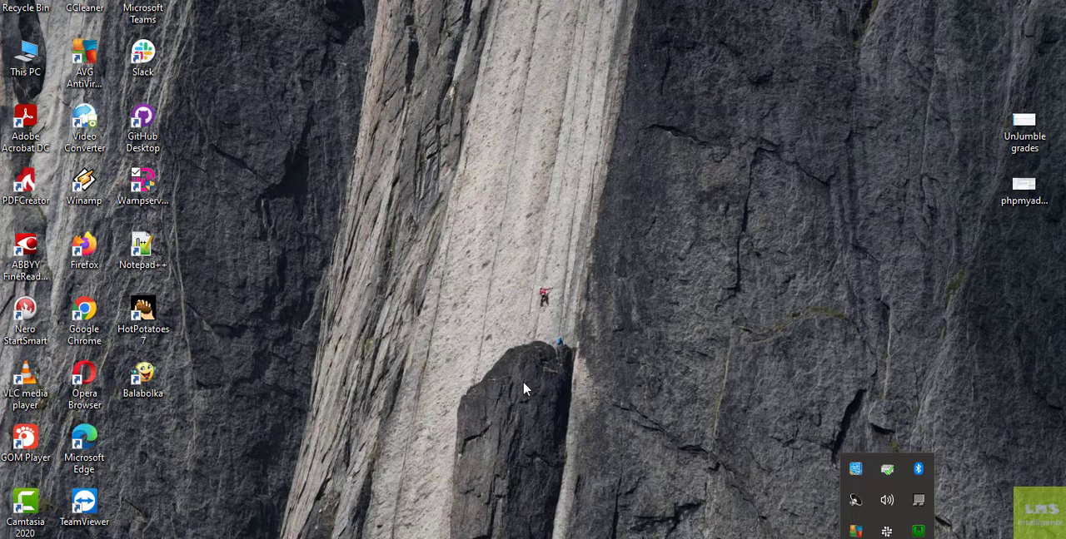
pyautogui.moveTo(921, 535)
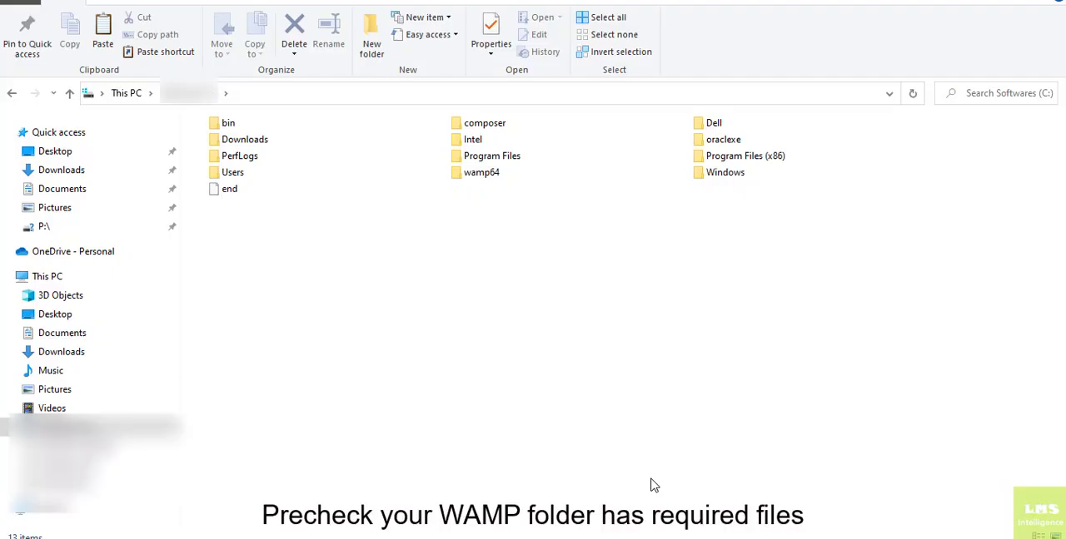
# Open the www folder inside wamp64 on drive C in File Explorer to check the required files.
pyautogui.doubleClick(478, 174)
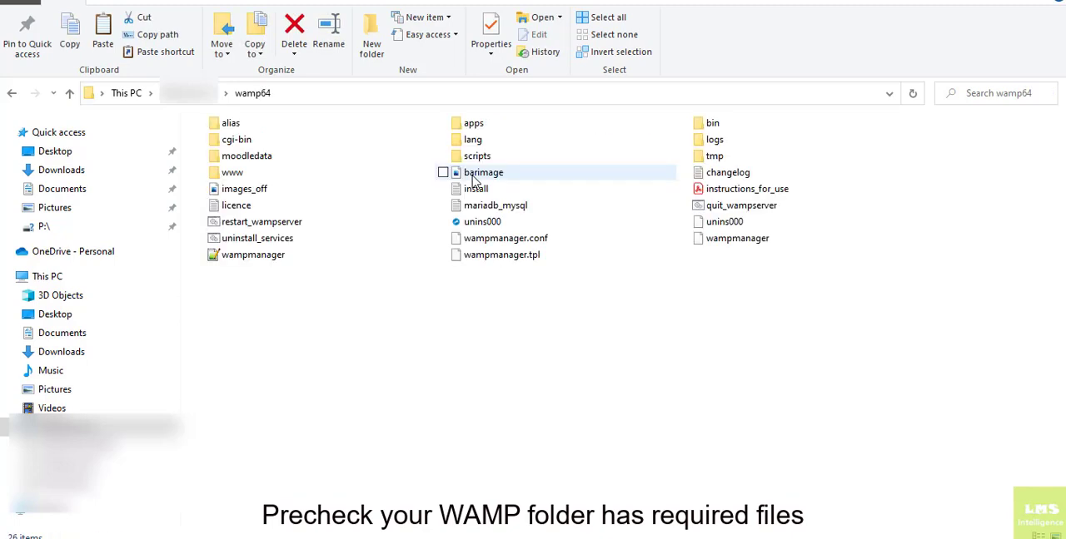
pyautogui.doubleClick(232, 173)
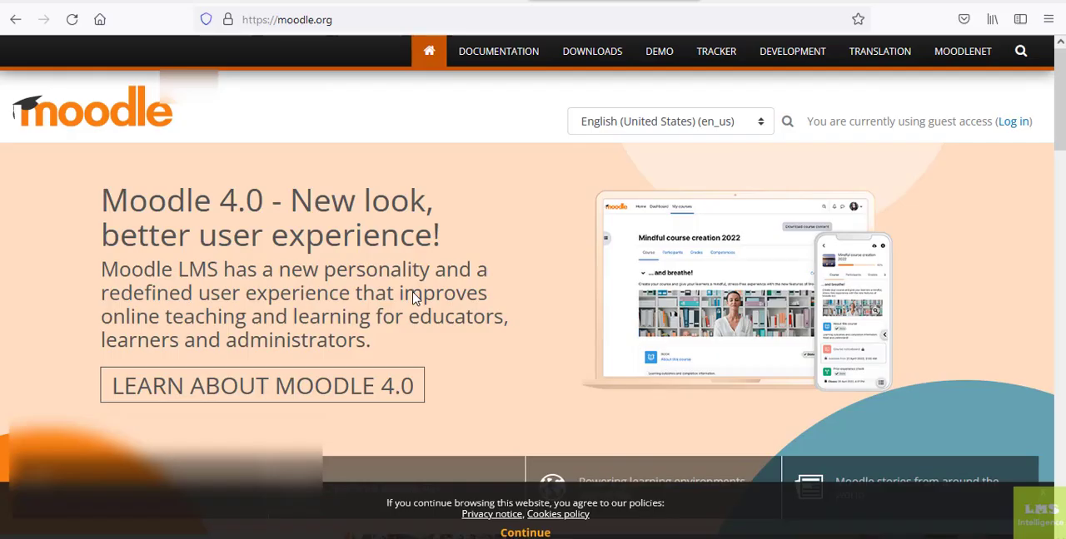
# Download the Moodle 4.0.1+ zip package from the latest release page on the Moodle website.
pyautogui.click(580, 55)
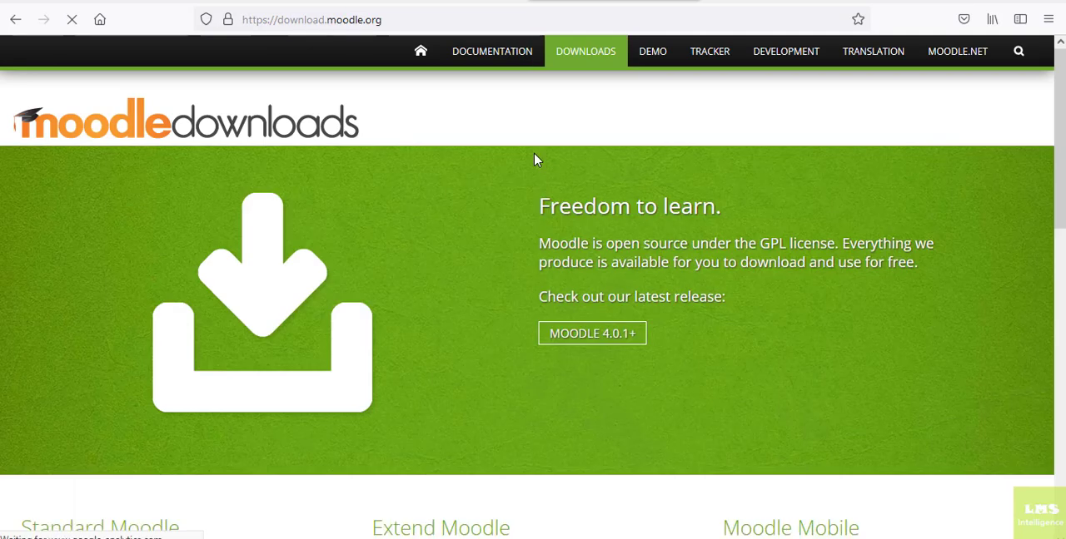
pyautogui.click(562, 338)
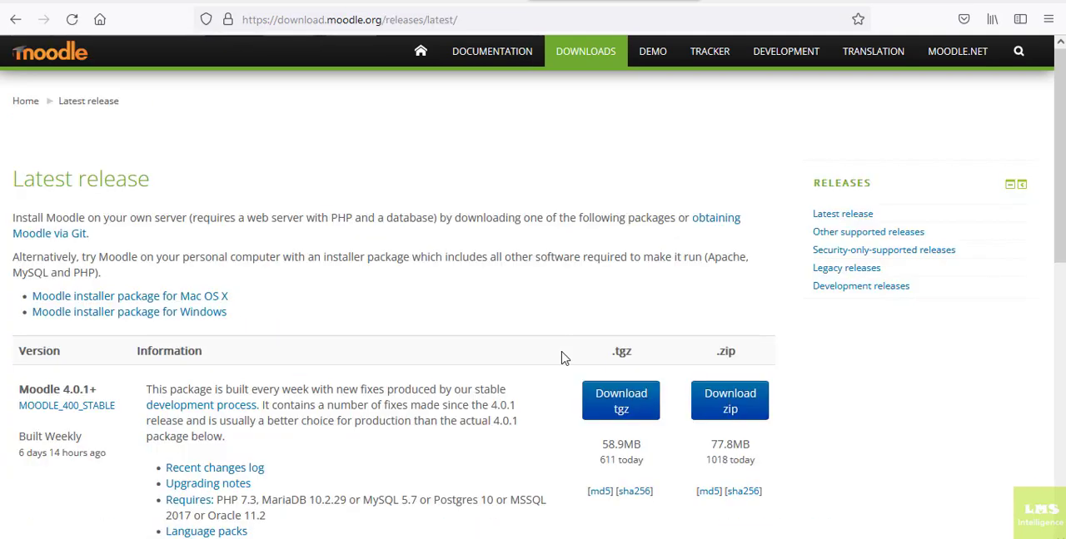
pyautogui.click(727, 416)
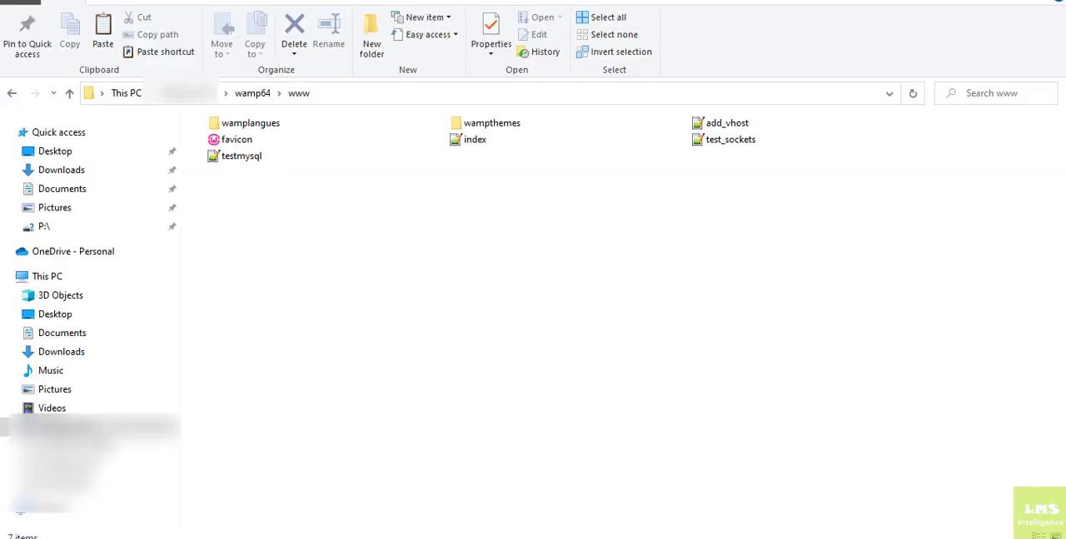
# Copy the moodle-latest-400 archive from the Downloads folder in File Explorer.
pyautogui.click(50, 172)
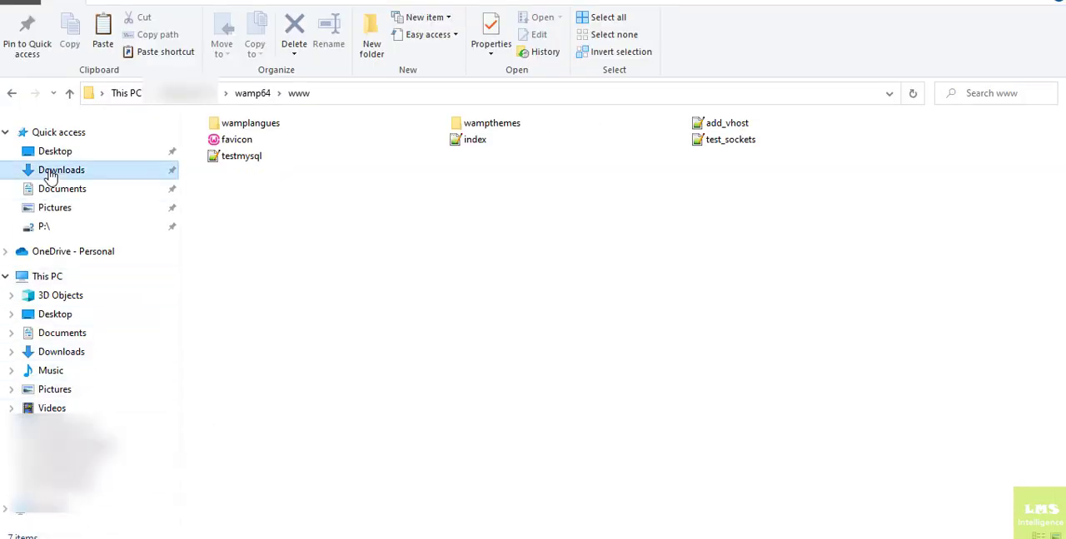
pyautogui.click(275, 170)
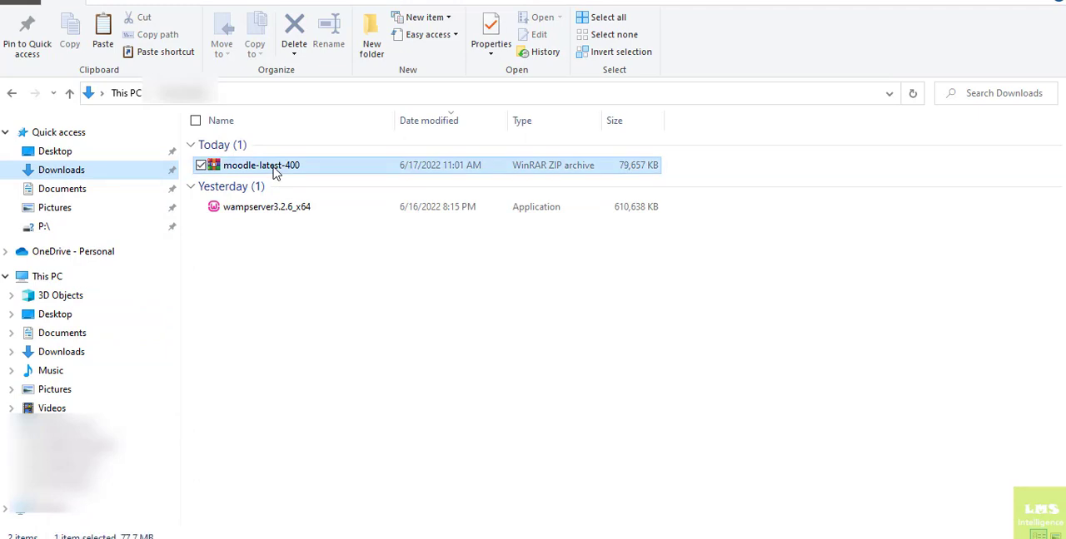
pyautogui.rightClick(275, 170)
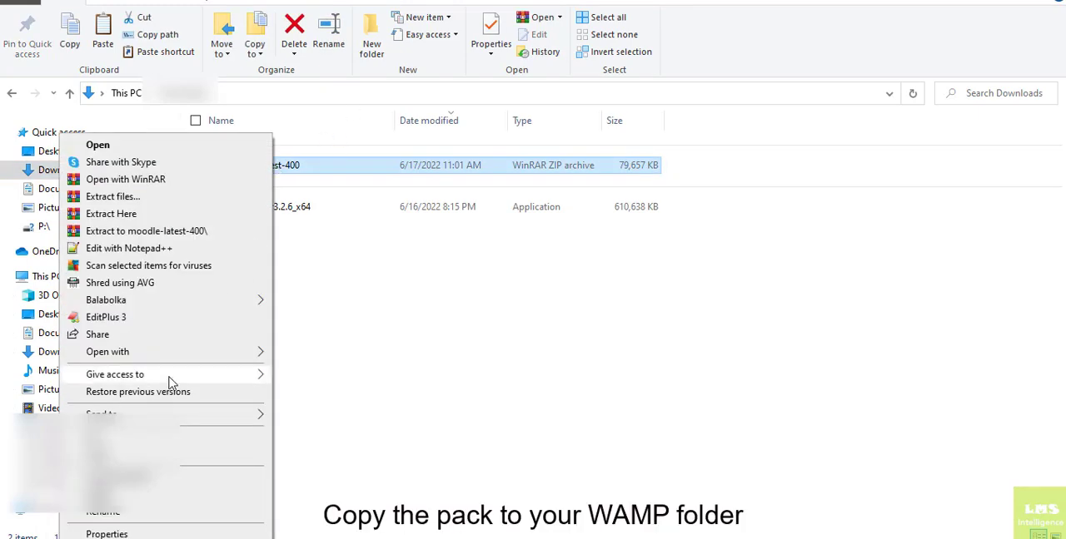
pyautogui.click(150, 456)
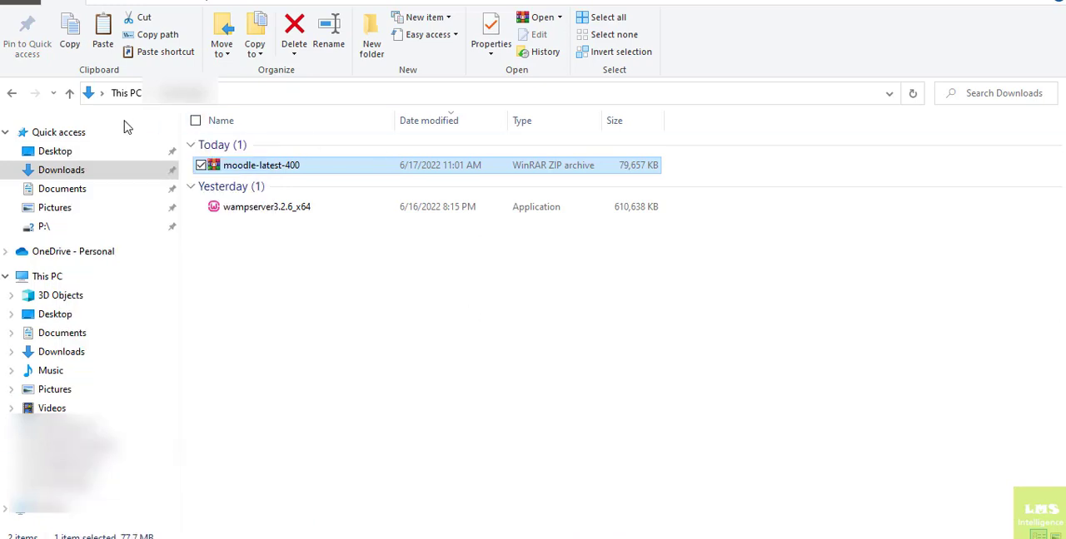
# Paste the moodle-latest-400 archive into the www folder of wamp64 and extract it to its own moodle-latest-400 folder.
pyautogui.click(58, 426)
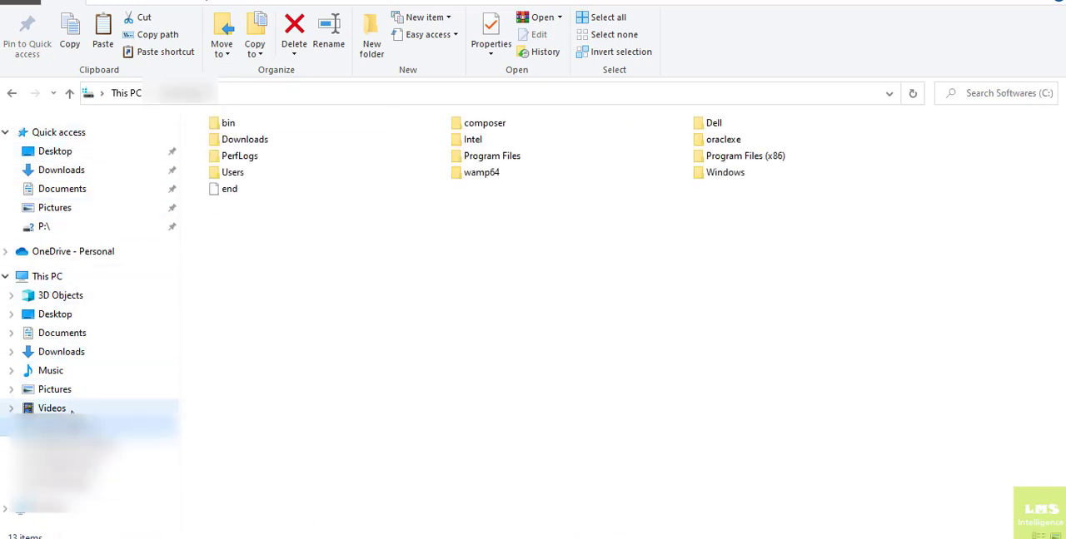
pyautogui.doubleClick(471, 178)
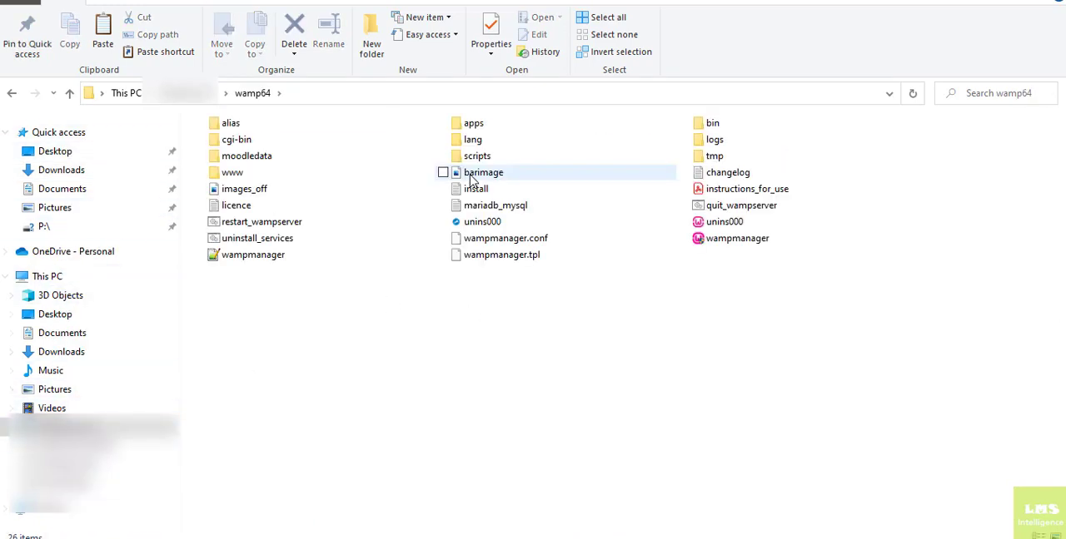
pyautogui.click(226, 178)
pyautogui.doubleClick(227, 175)
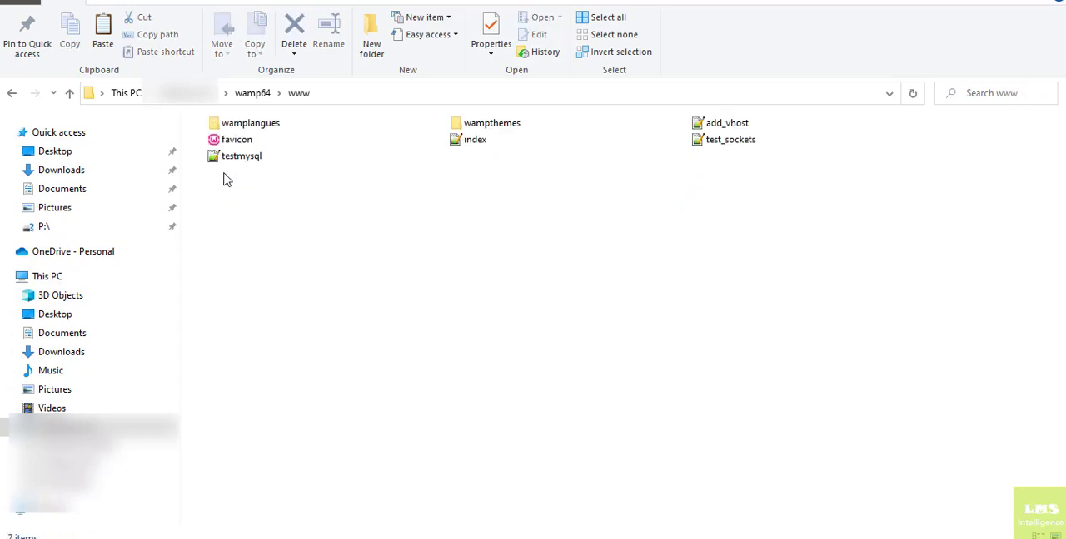
pyautogui.rightClick(366, 313)
pyautogui.click(220, 417)
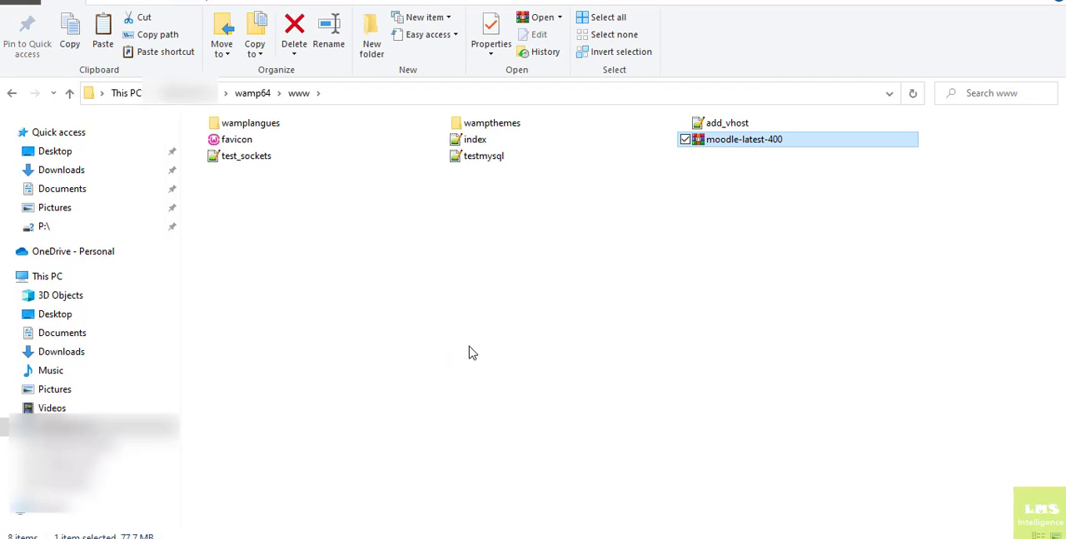
pyautogui.rightClick(713, 145)
pyautogui.click(596, 236)
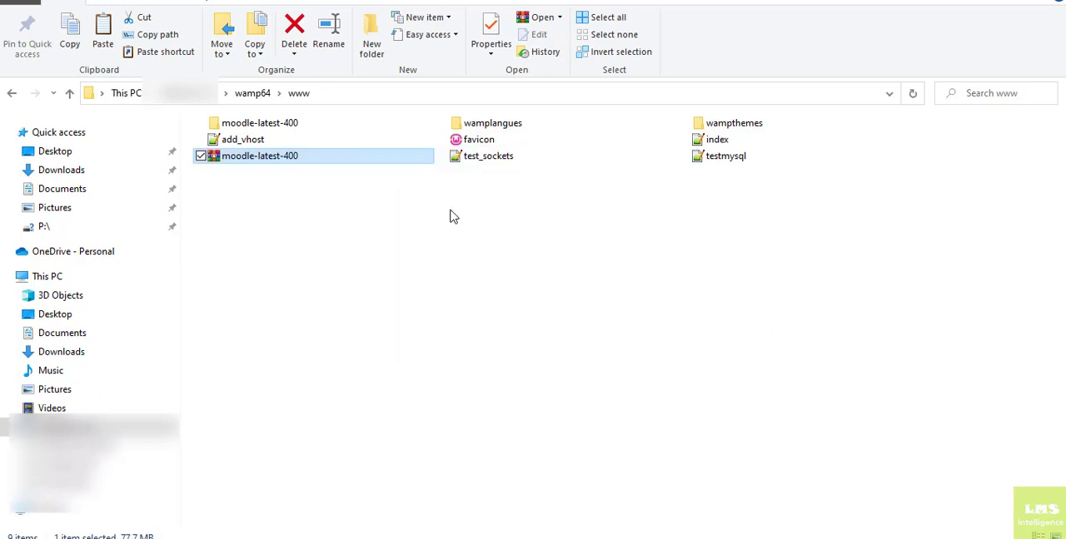
# Move the moodle folder out of the extracted moodle-latest-400 folder into the www folder.
pyautogui.doubleClick(278, 123)
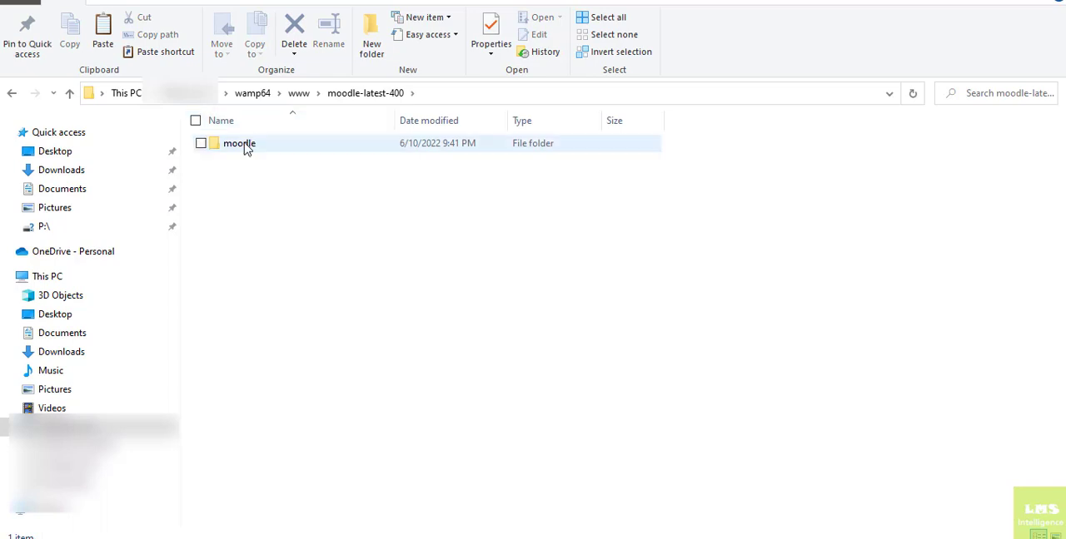
pyautogui.click(246, 146)
pyautogui.rightClick(246, 146)
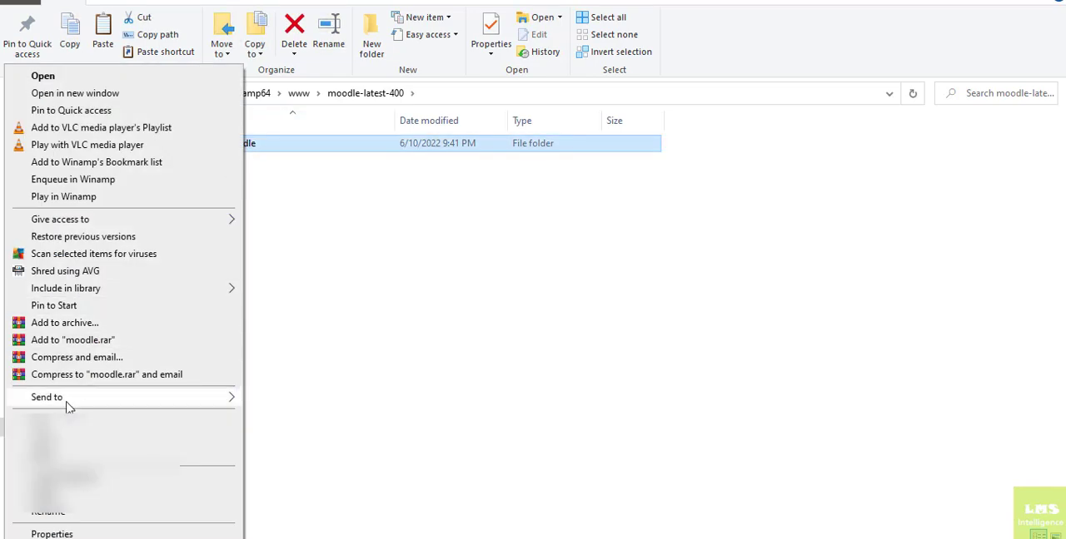
pyautogui.click(67, 420)
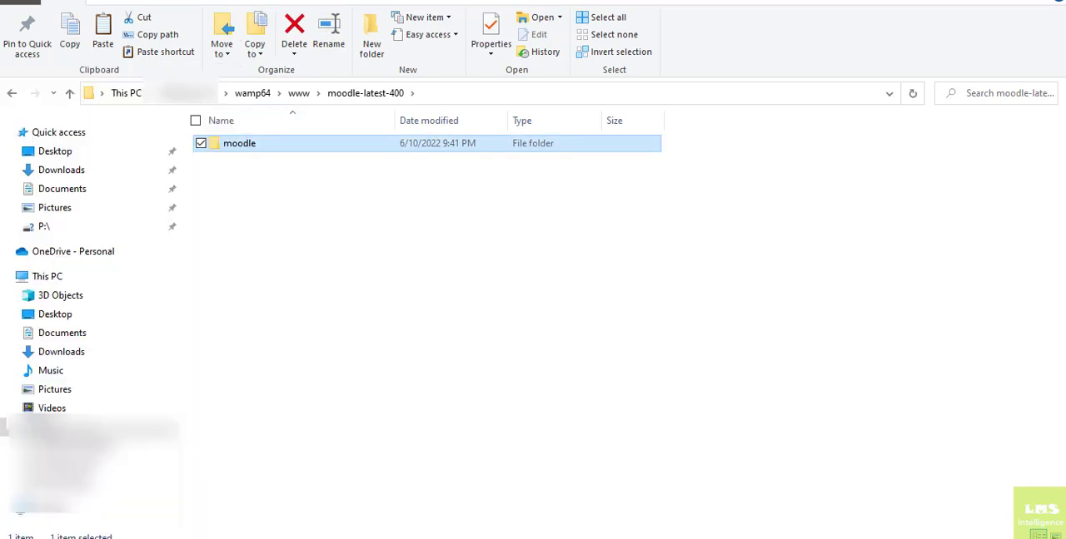
pyautogui.click(306, 101)
pyautogui.rightClick(428, 259)
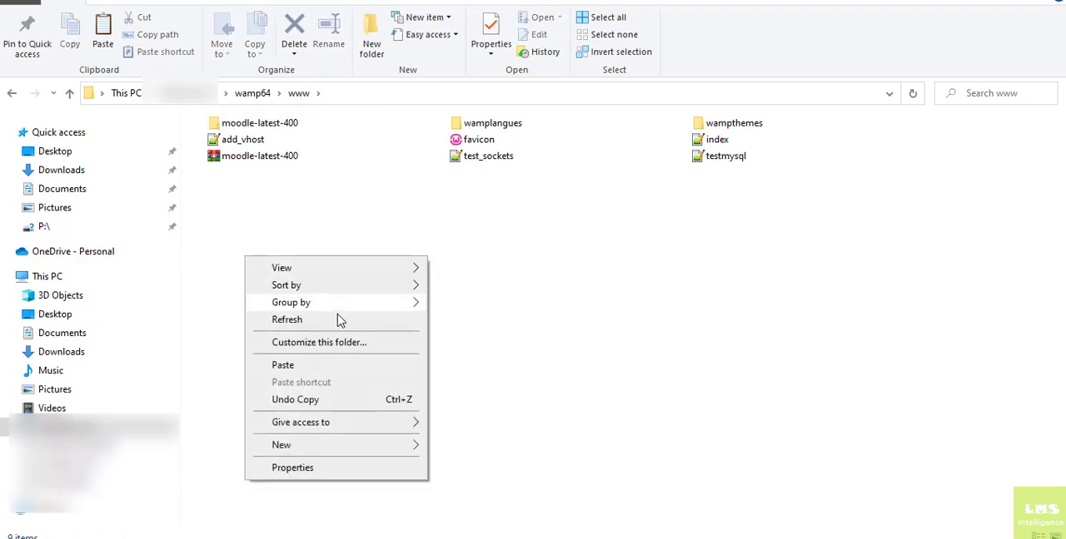
pyautogui.click(283, 365)
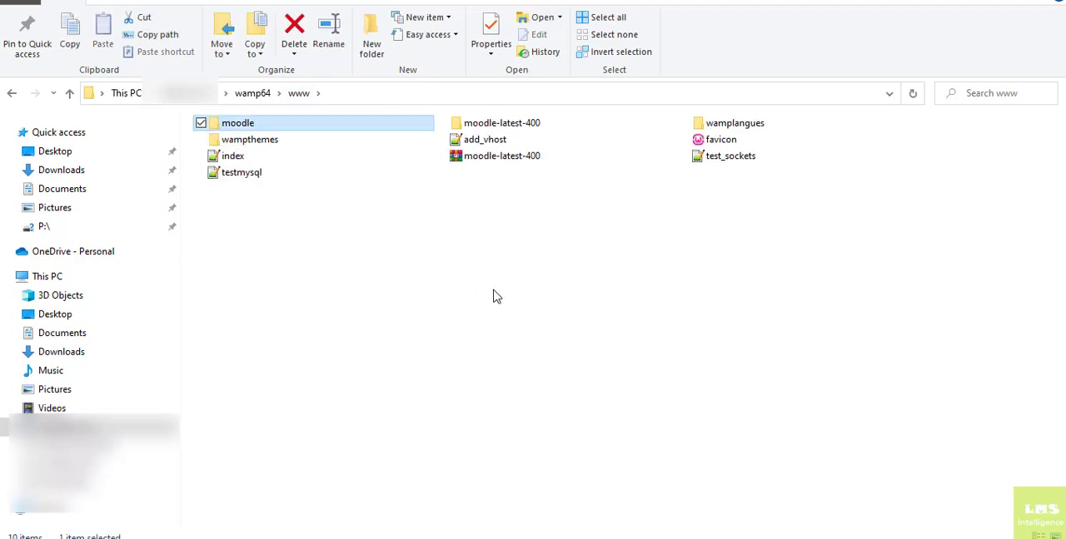
# Rename the moodle folder in www as moodle4.
pyautogui.rightClick(248, 127)
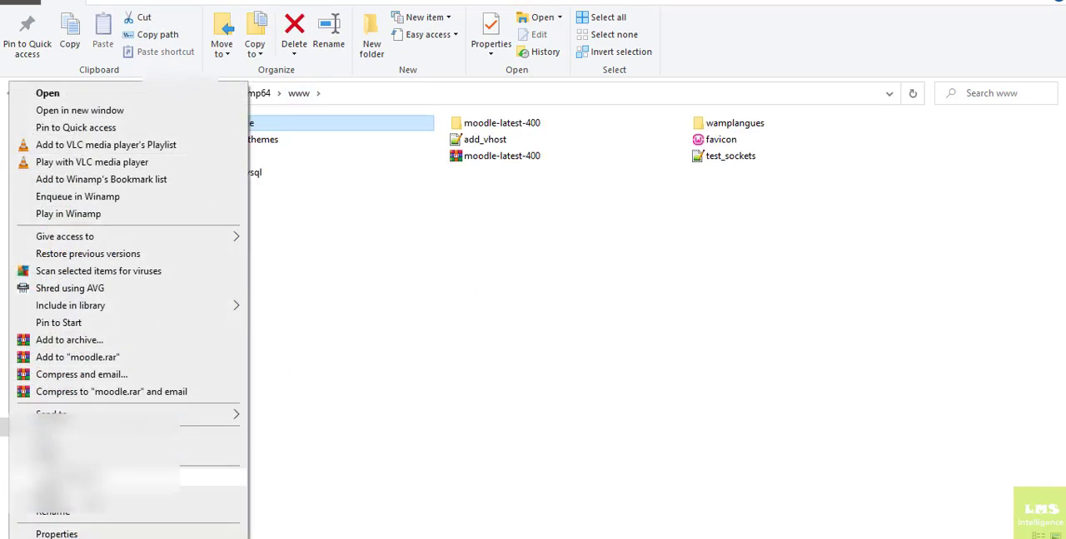
pyautogui.click(79, 511)
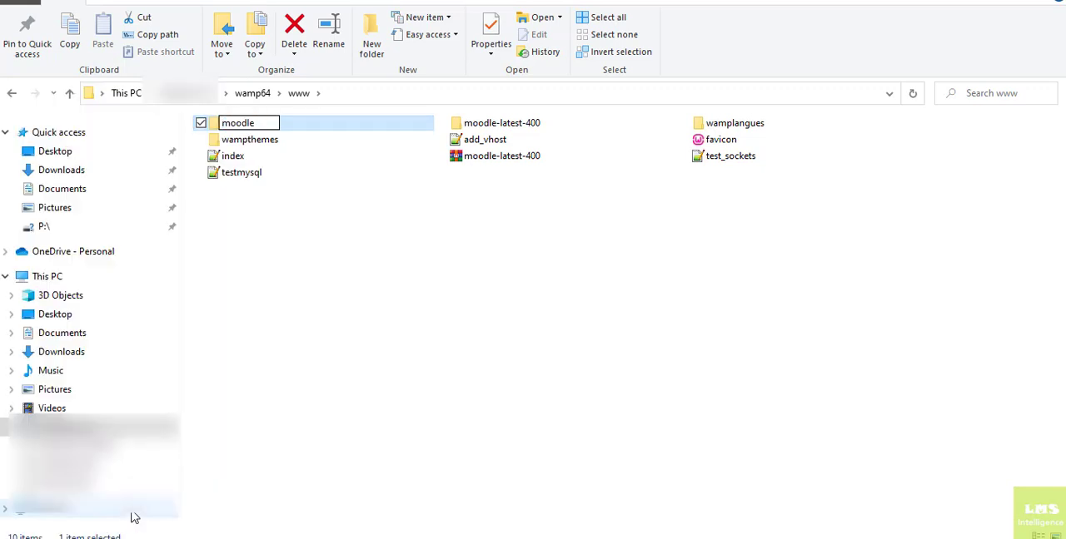
pyautogui.click(457, 241)
# Permanently delete the extracted moodle-latest-400 folder from www and open the moodle4 folder.
pyautogui.click(499, 123)
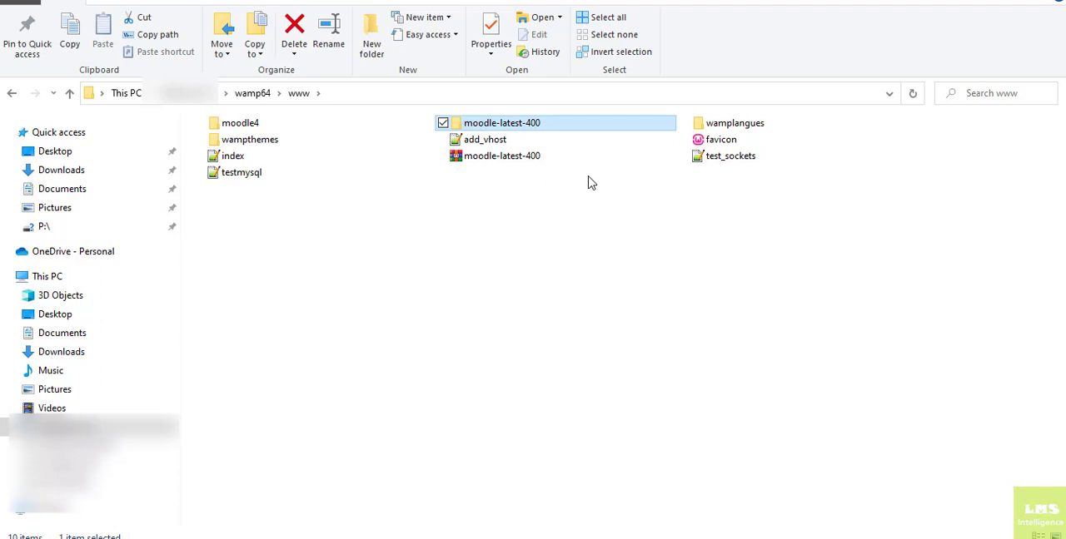
pyautogui.hotkey('shift', 'Delete')
pyautogui.press('Return')
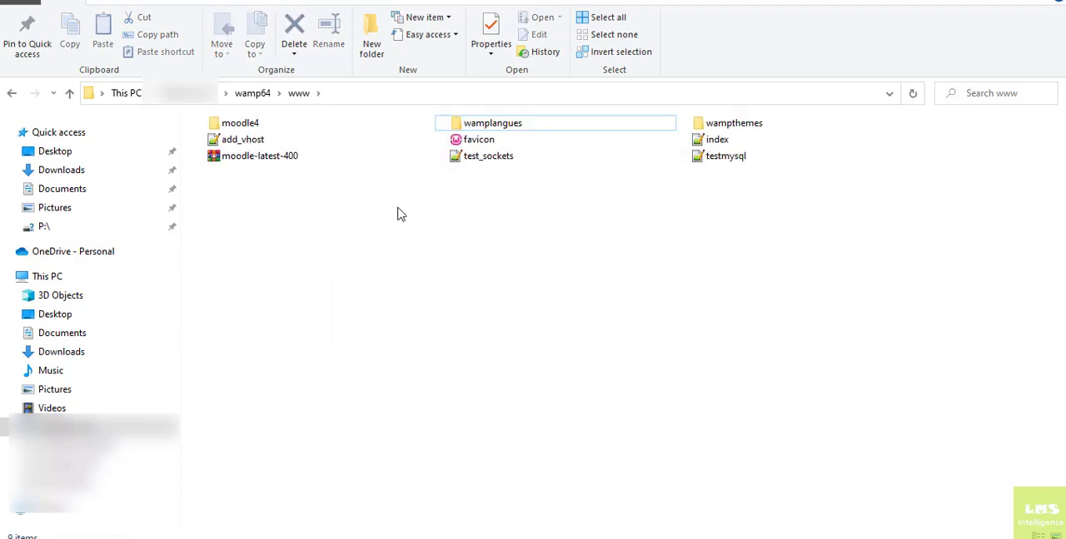
pyautogui.doubleClick(241, 124)
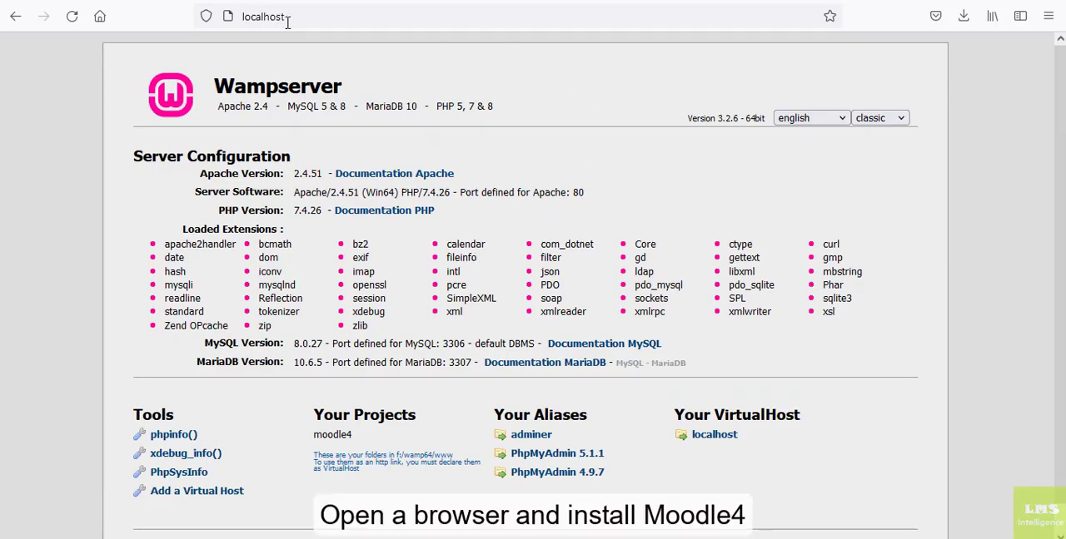
# Switch to Firefox and load localhost/moodle4 to start the Moodle installer.
pyautogui.click(300, 20)
pyautogui.click(362, 7)
pyautogui.write('/')
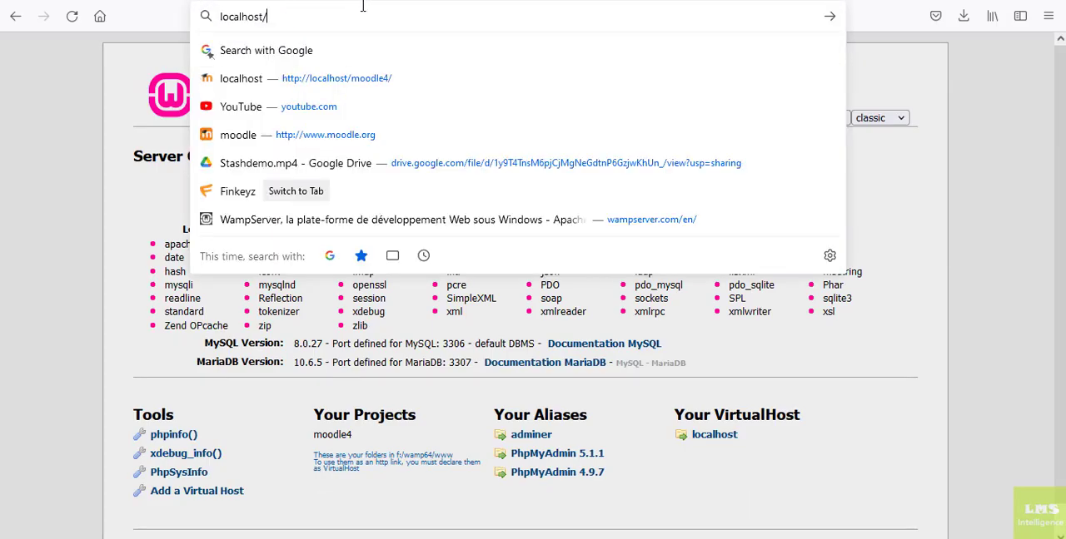
pyautogui.write('moodle4')
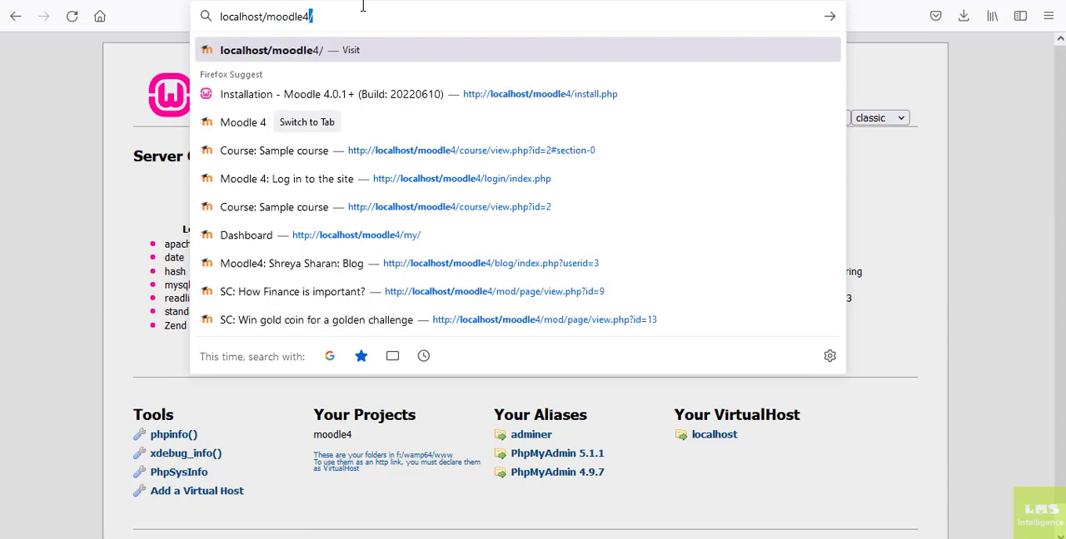
pyautogui.press('Return')
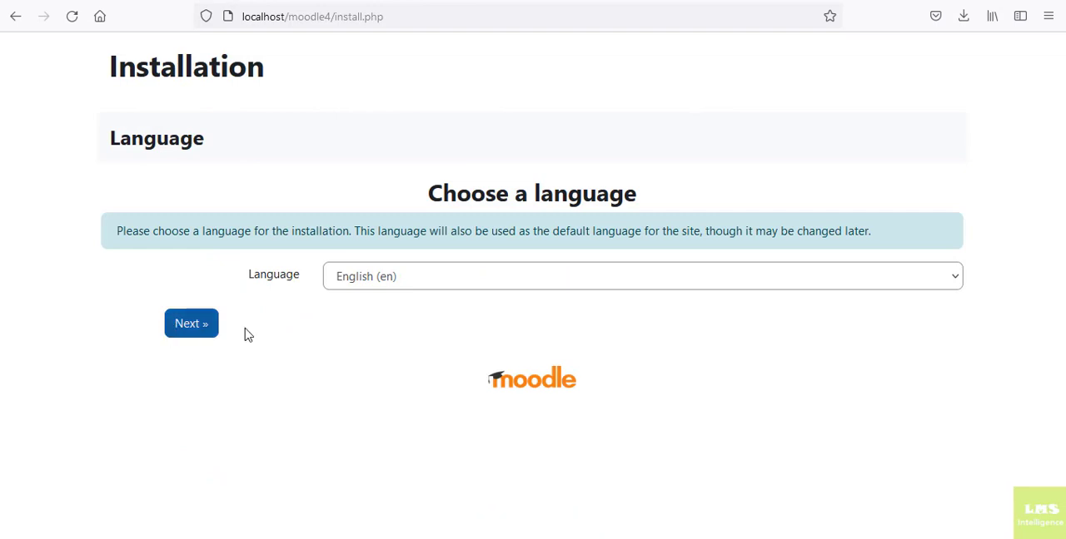
# Check the installation language list, keep English (en) and continue to the path settings.
pyautogui.click(352, 281)
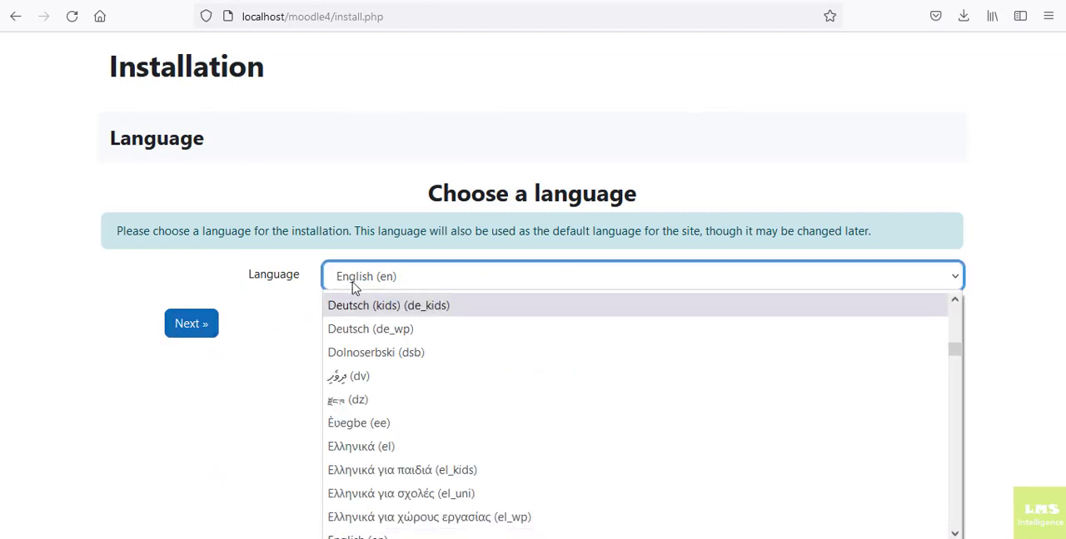
pyautogui.click(361, 284)
pyautogui.click(186, 325)
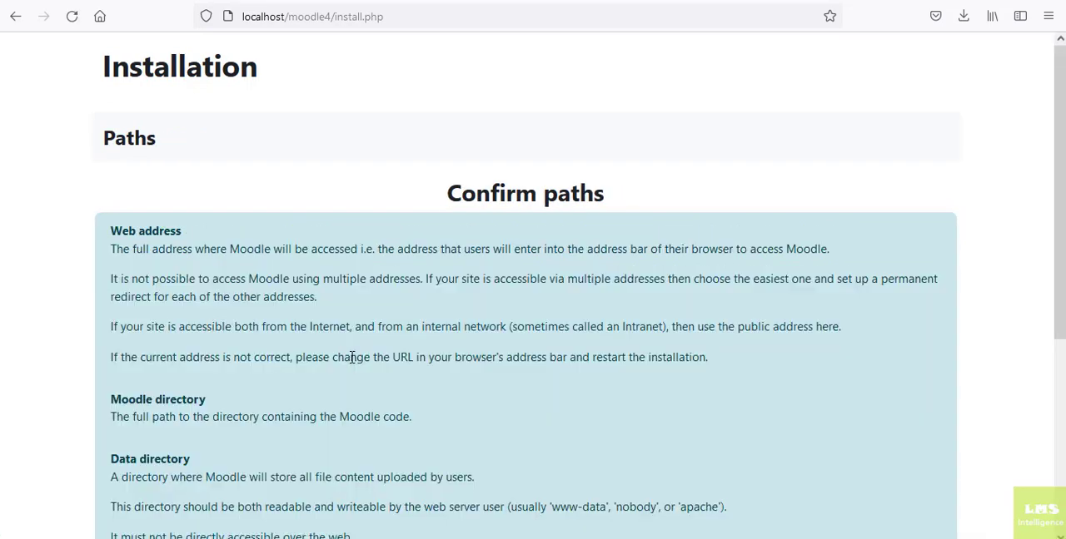
# Confirm the web address and directory paths, and accept Improved MySQL (native/mysqli) as the database driver.
pyautogui.scroll(-5, 352, 358)
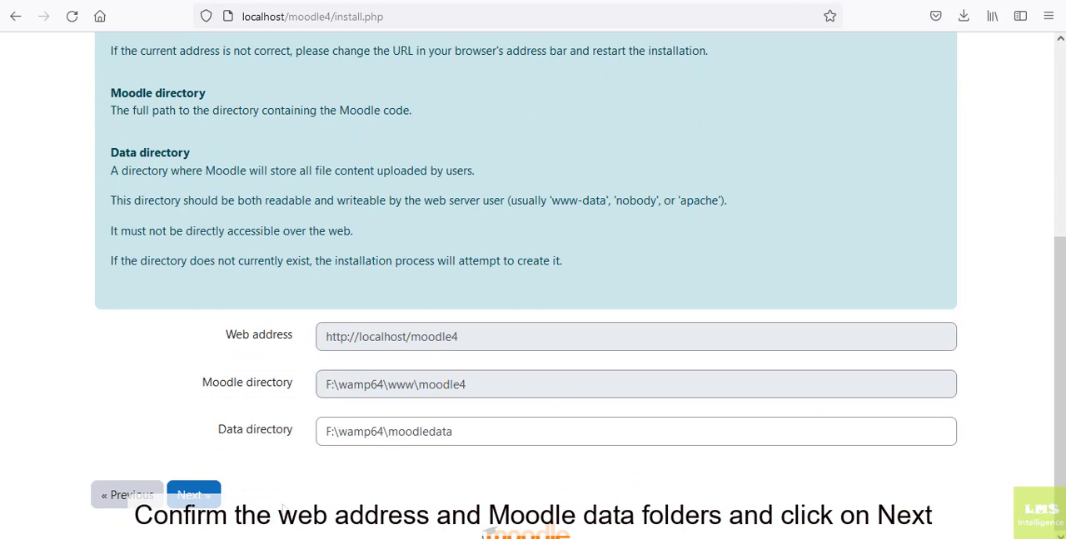
pyautogui.click(198, 500)
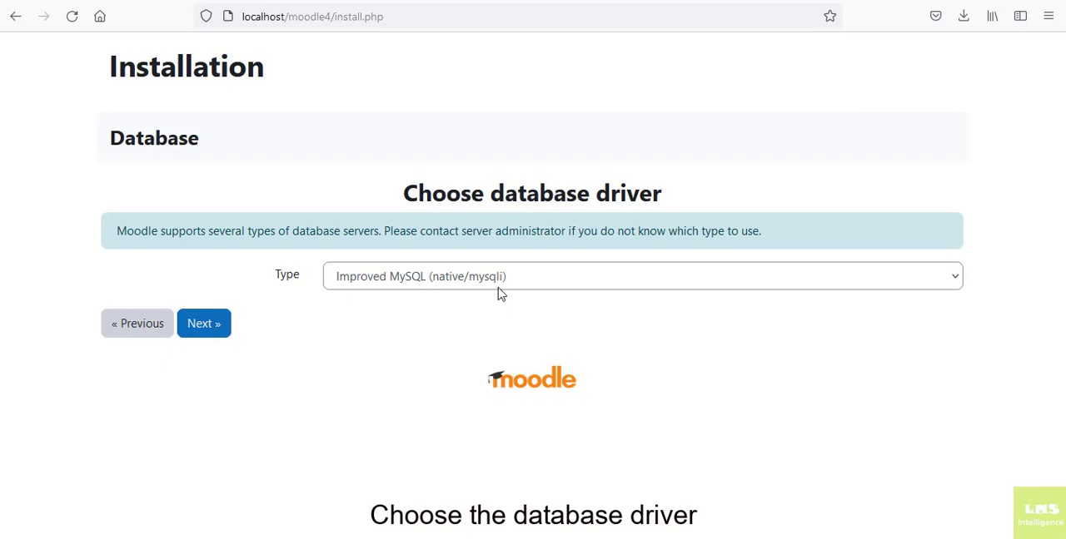
pyautogui.click(205, 331)
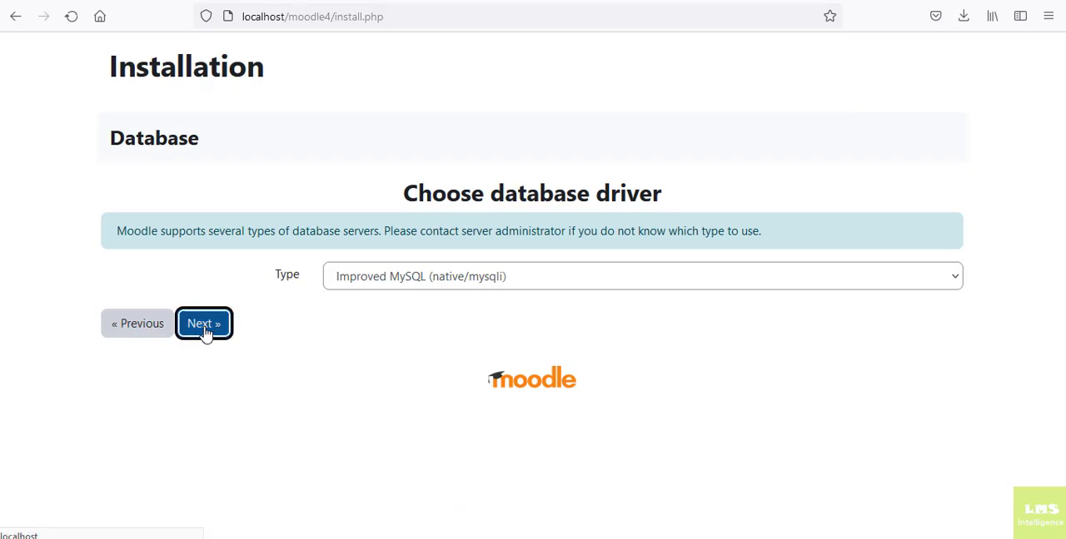
# Set the database name to moodle4 and the database user to root, and submit the database settings.
pyautogui.scroll(-3, 205, 331)
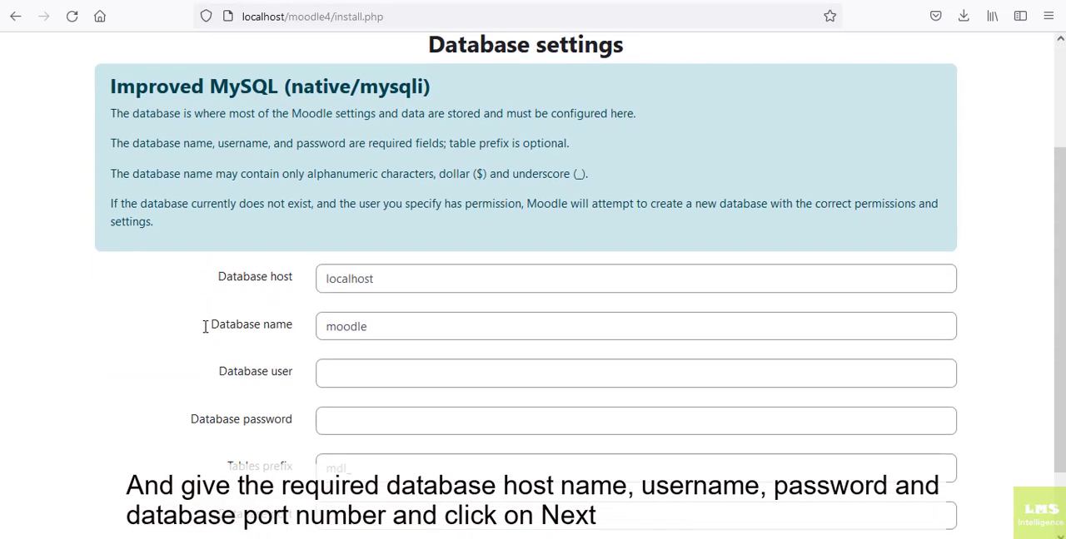
pyautogui.click(418, 242)
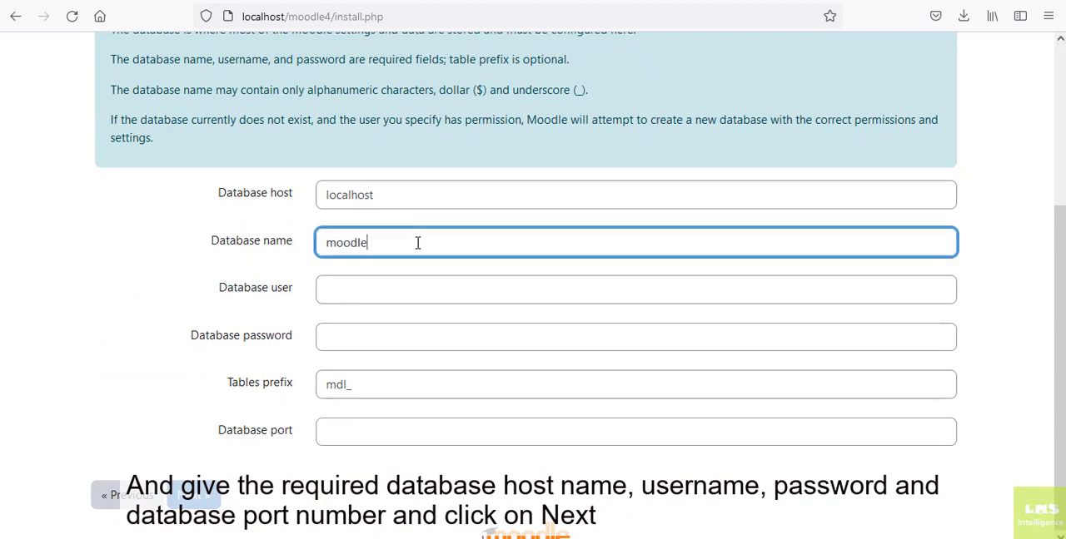
pyautogui.write('4')
pyautogui.click(373, 298)
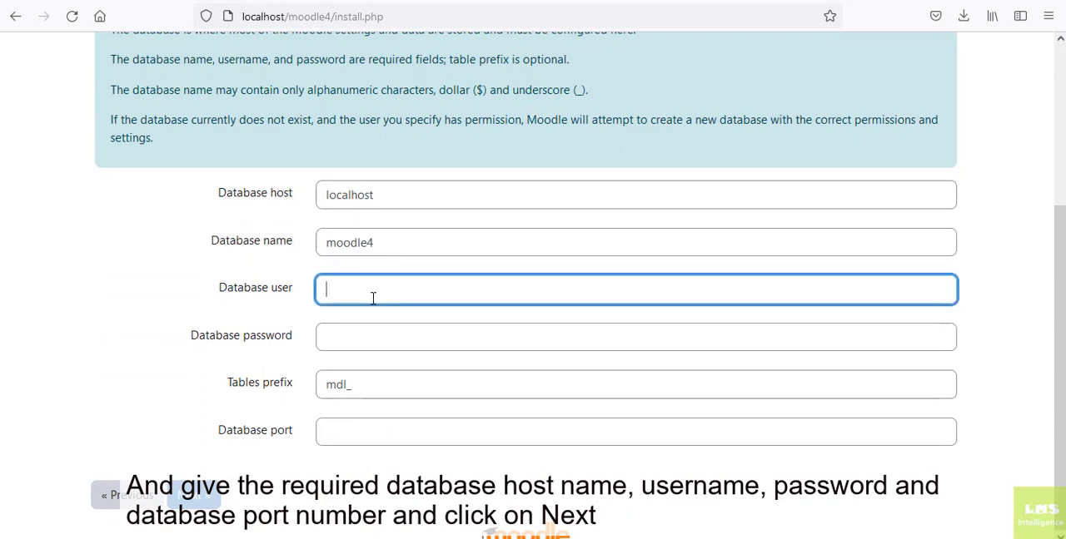
pyautogui.write('root')
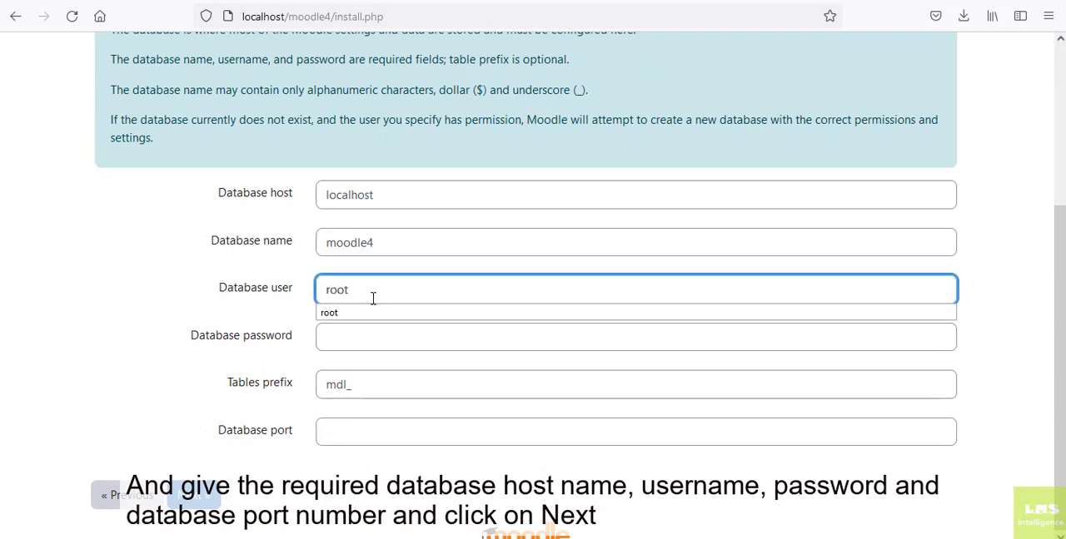
pyautogui.click(370, 480)
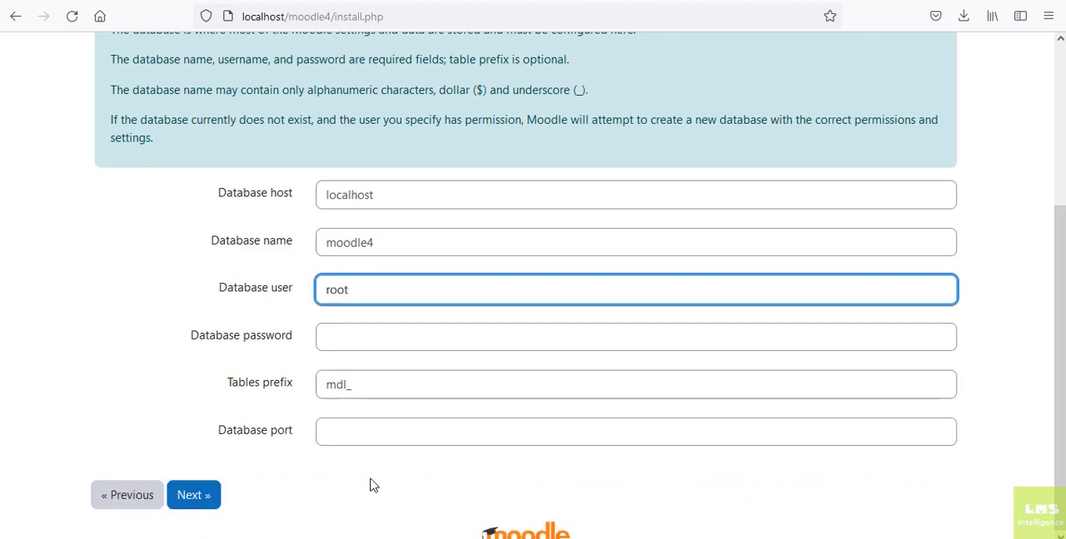
pyautogui.click(204, 496)
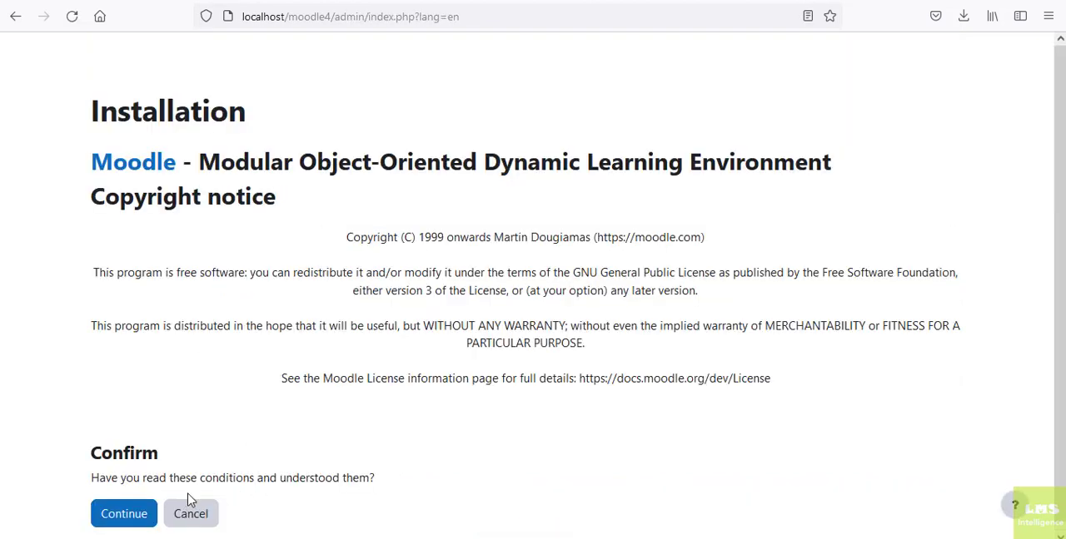
# Accept the Moodle licence conditions, review the server checks and continue with the installation.
pyautogui.click(104, 514)
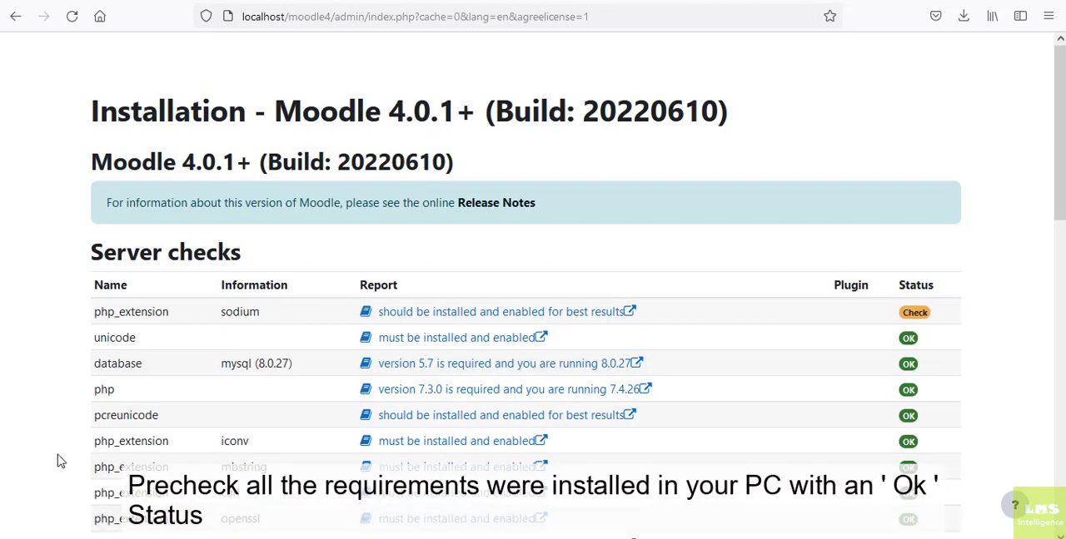
pyautogui.scroll(-5, 58, 462)
pyautogui.scroll(-10, 58, 461)
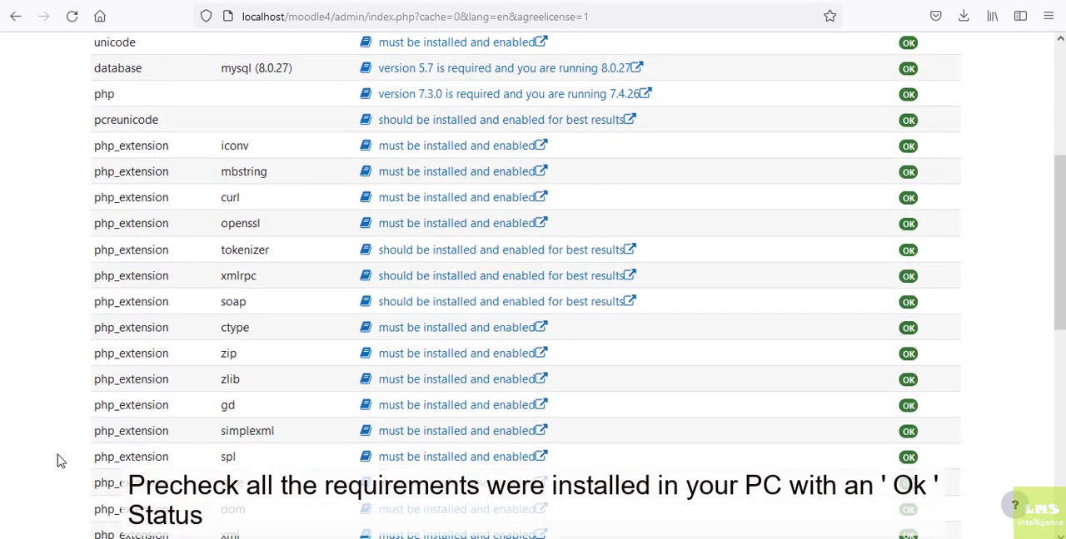
pyautogui.scroll(-2, 58, 461)
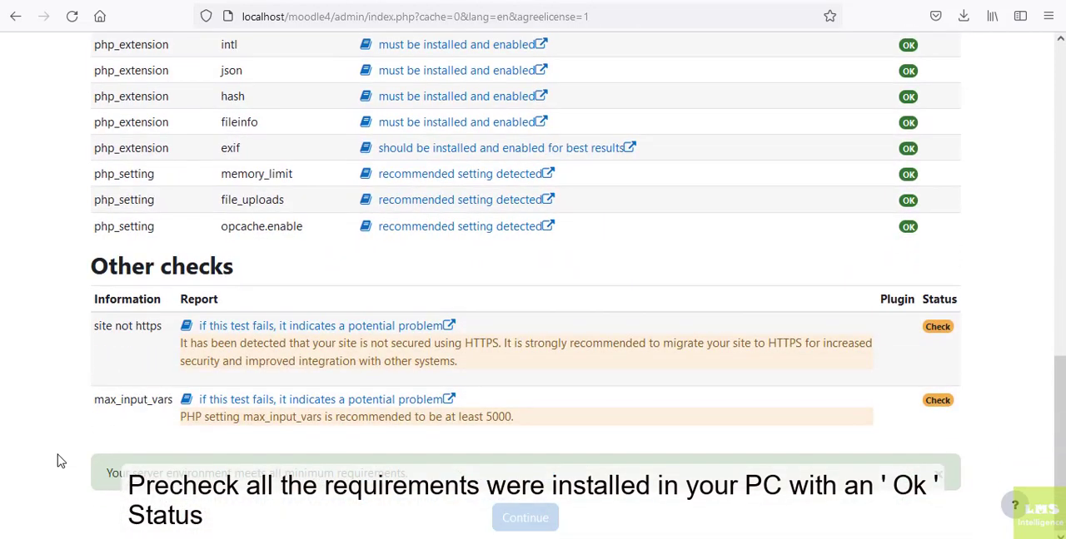
pyautogui.click(496, 522)
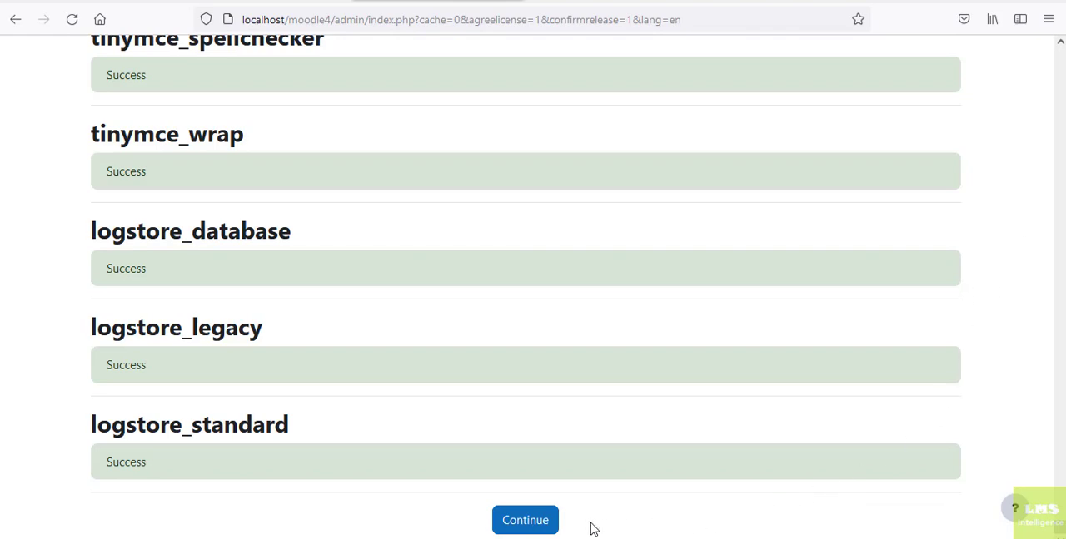
# Continue to the administrator account form, fill in the administrator's email address and submit the profile.
pyautogui.click(541, 523)
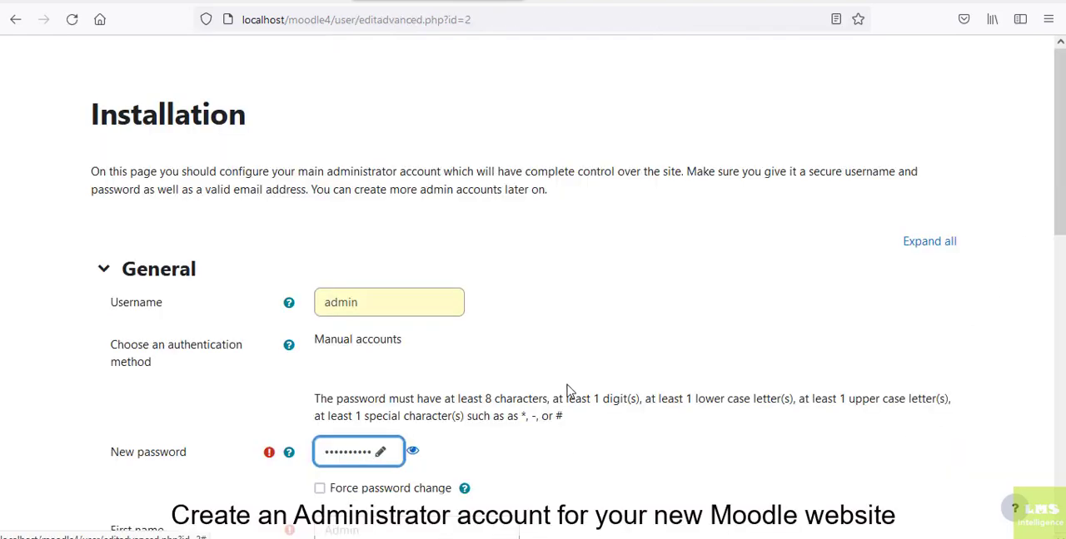
pyautogui.scroll(-3, 566, 390)
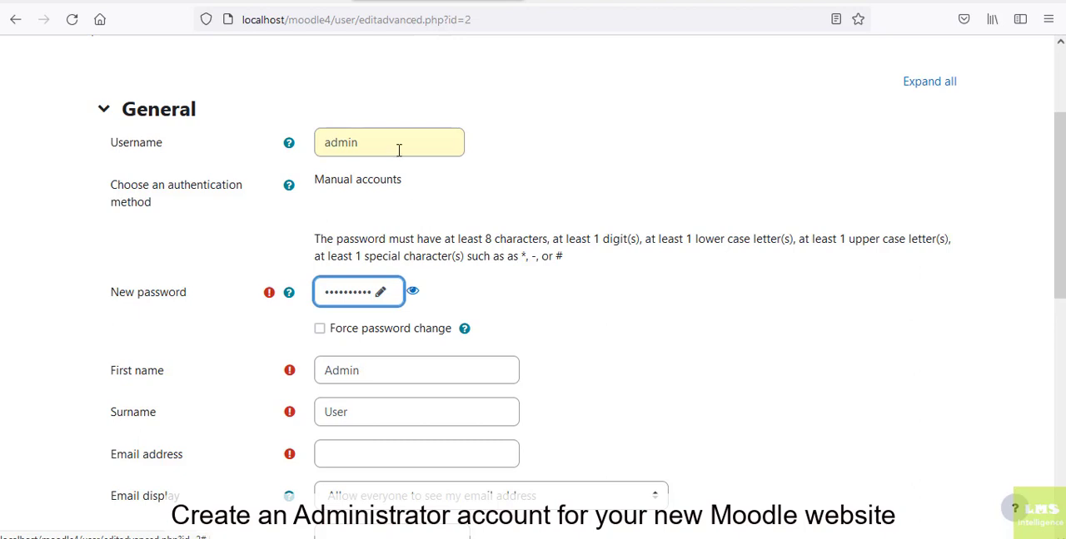
pyautogui.click(380, 447)
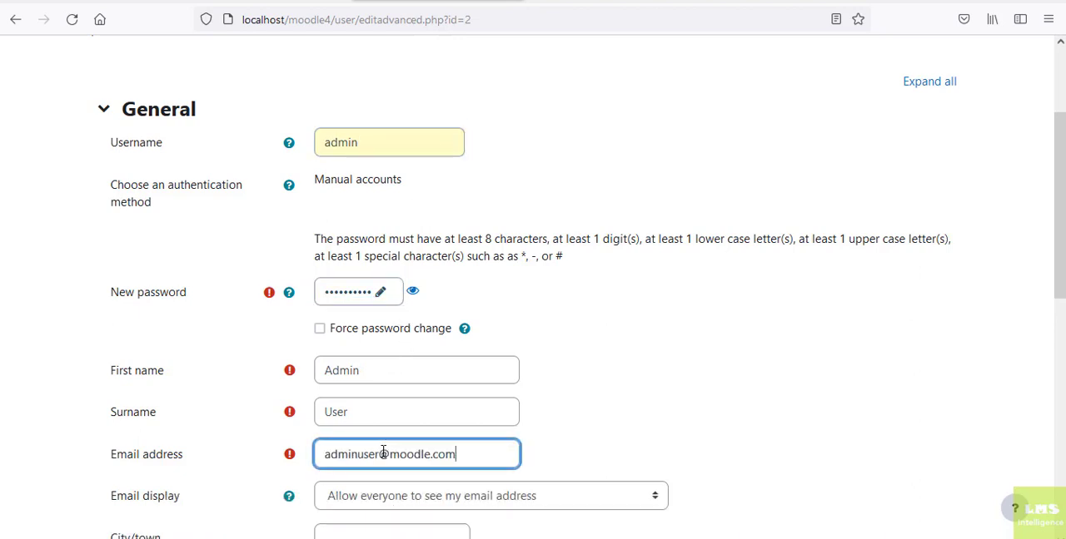
pyautogui.scroll(-8, 423, 413)
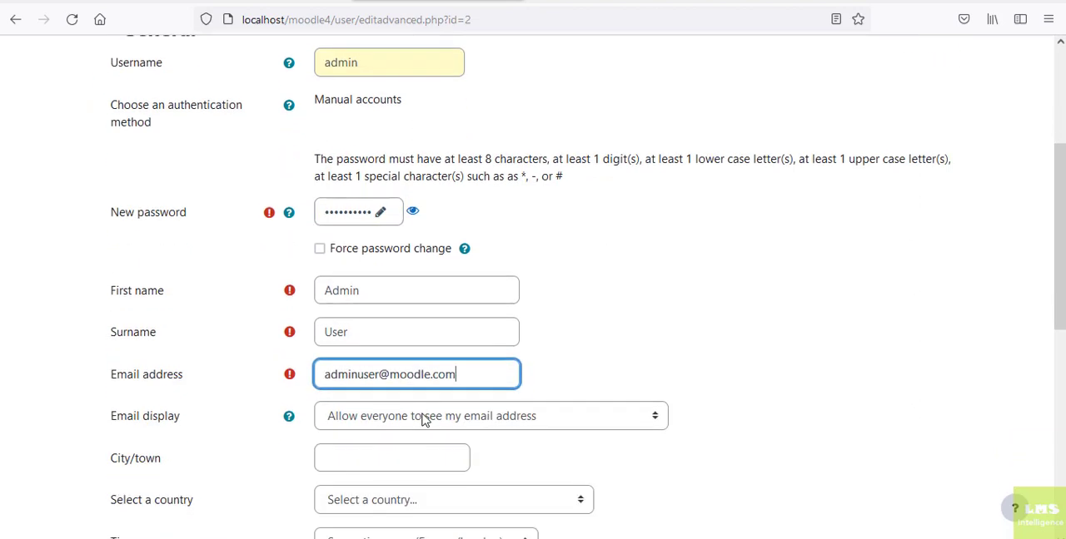
pyautogui.scroll(-3, 423, 414)
pyautogui.click(369, 490)
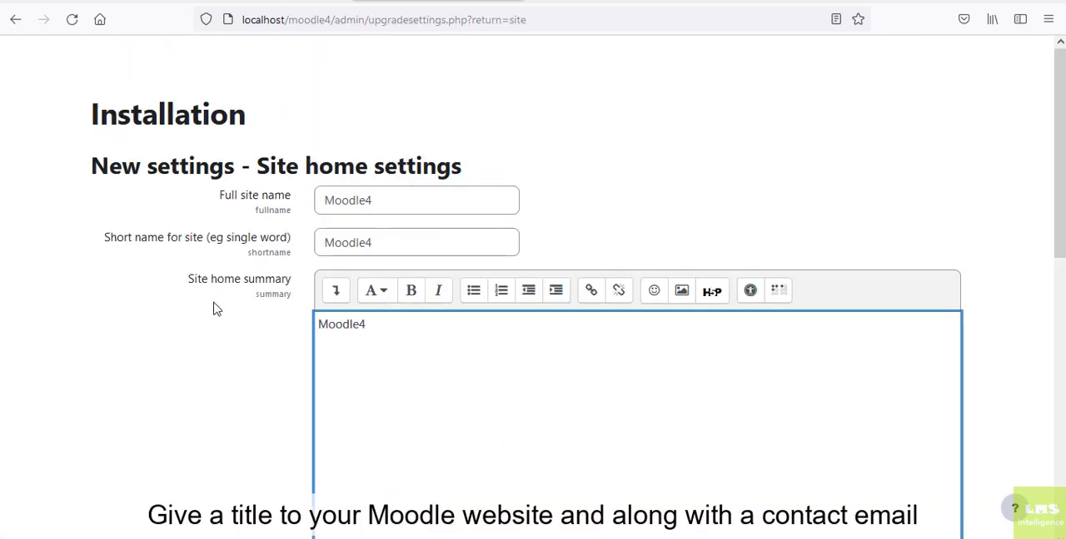
# Enter the administrator's email address as the support email in the new site settings.
pyautogui.scroll(-1, 160, 345)
pyautogui.scroll(-6, 158, 359)
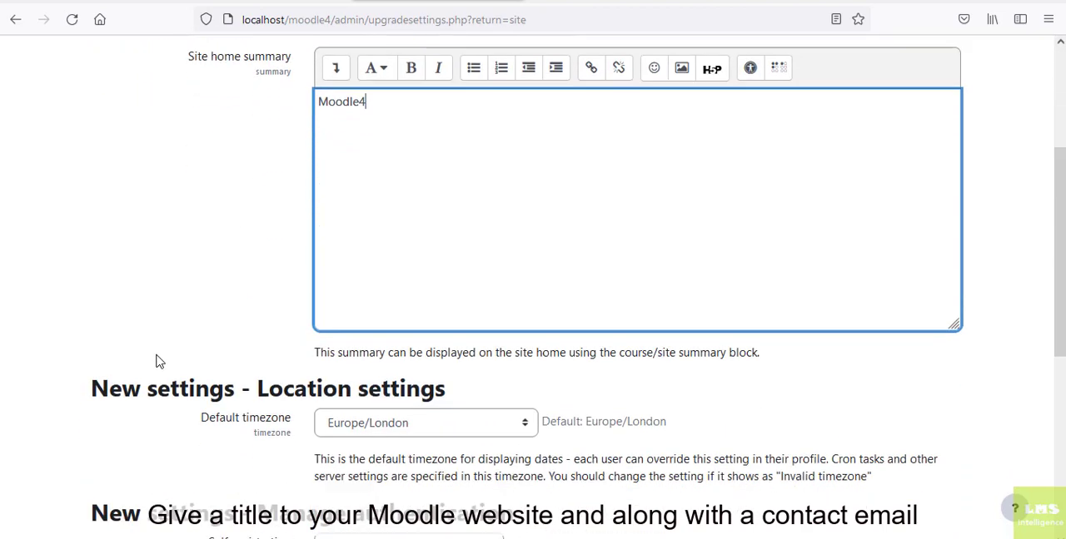
pyautogui.scroll(-1, 250, 361)
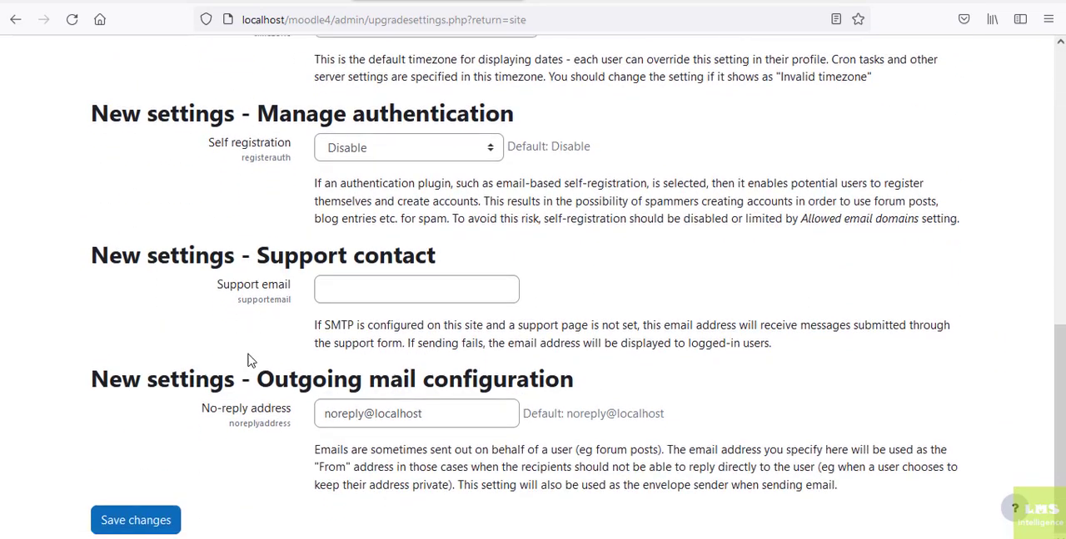
pyautogui.click(341, 286)
pyautogui.write('a')
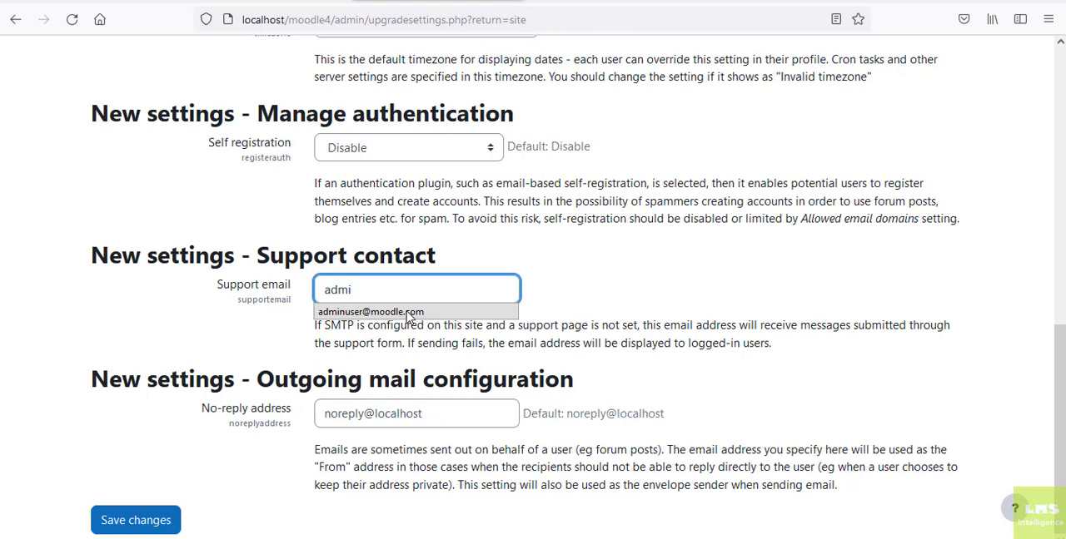
pyautogui.write('dmi')
pyautogui.click(352, 323)
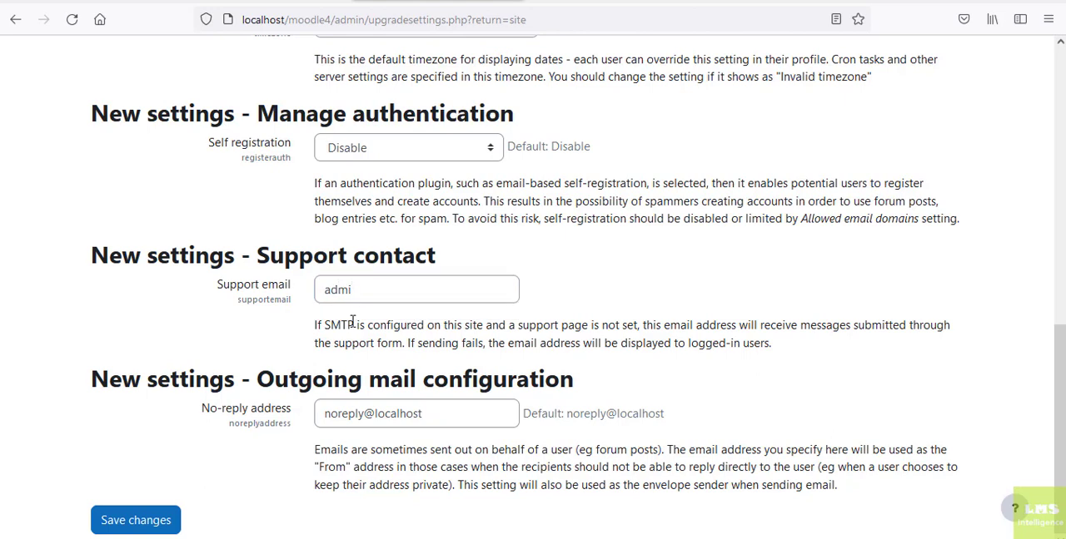
pyautogui.click(365, 298)
pyautogui.write('n')
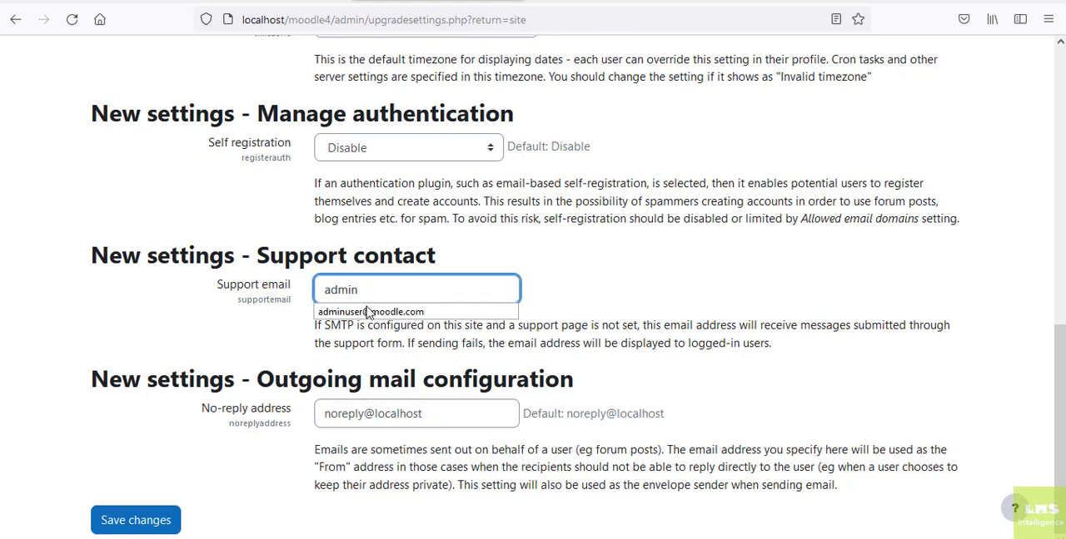
pyautogui.click(369, 313)
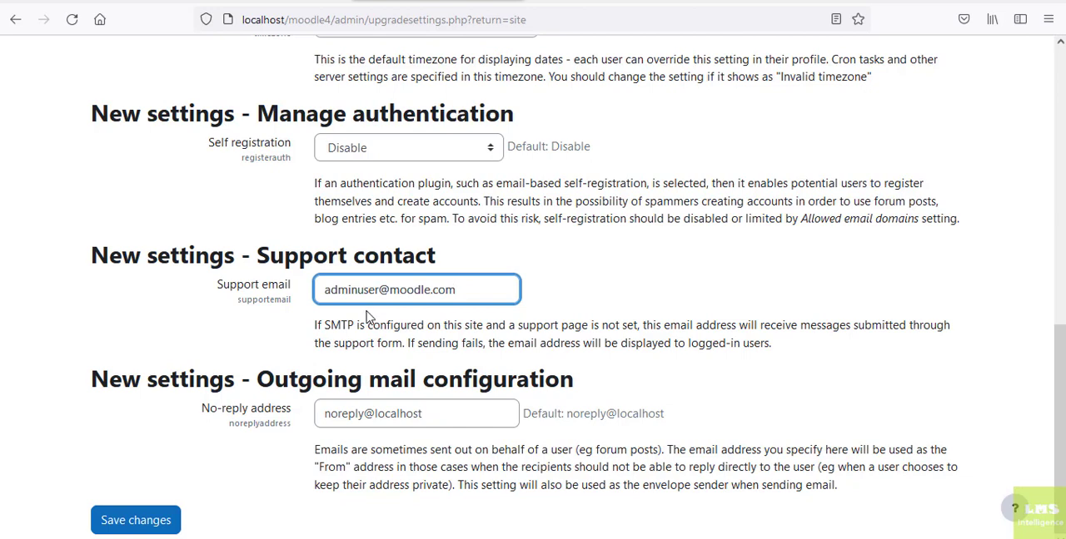
# Replace the no-reply address with a copy of the support email and save the site settings.
pyautogui.hotkey('ctrl', 'a')
pyautogui.hotkey('ctrl', 'c')
pyautogui.click(380, 414)
pyautogui.hotkey('ctrl', 'v')
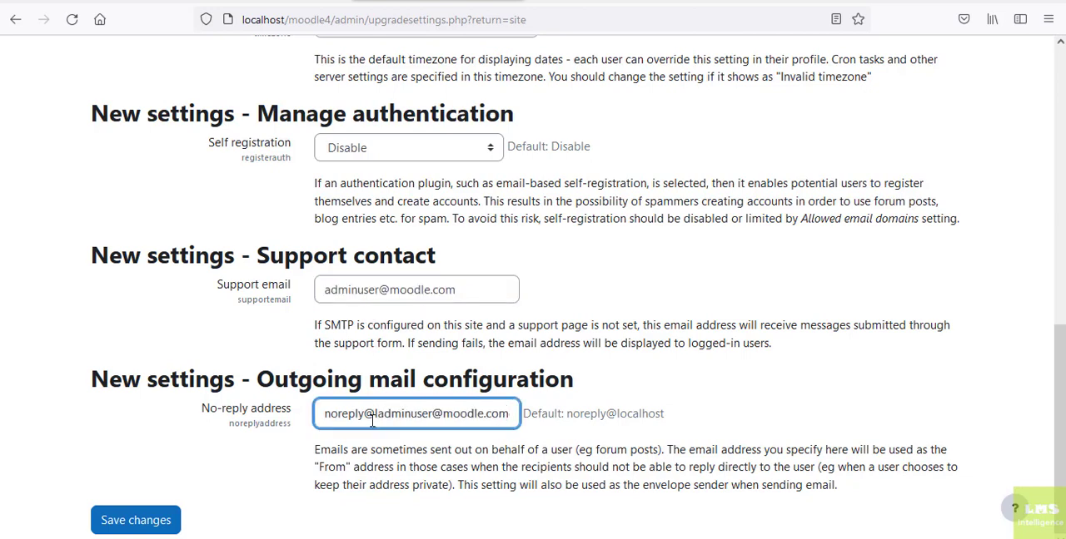
pyautogui.hotkey('ctrl', 'a')
pyautogui.hotkey('ctrl', 'v')
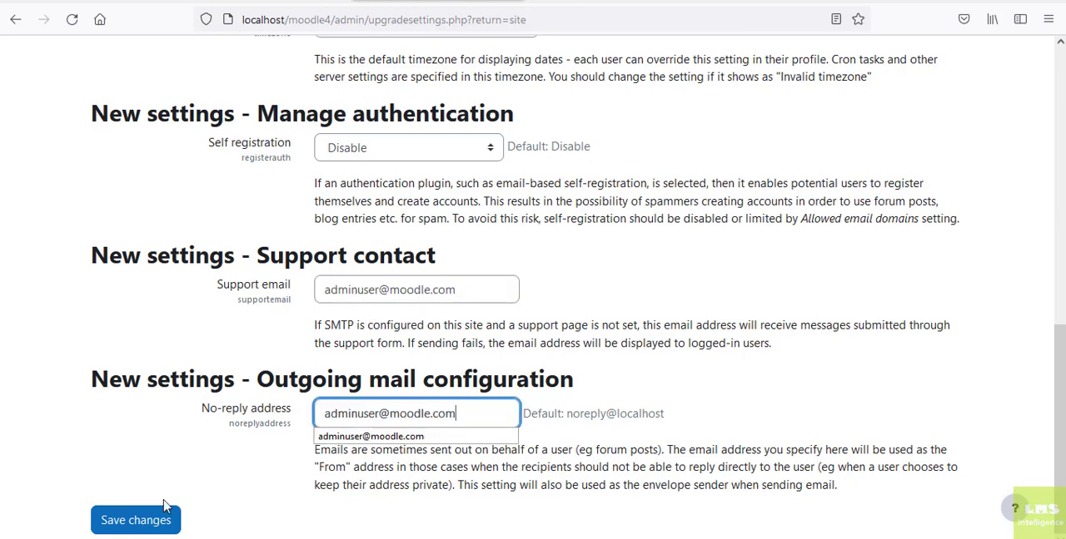
pyautogui.click(142, 521)
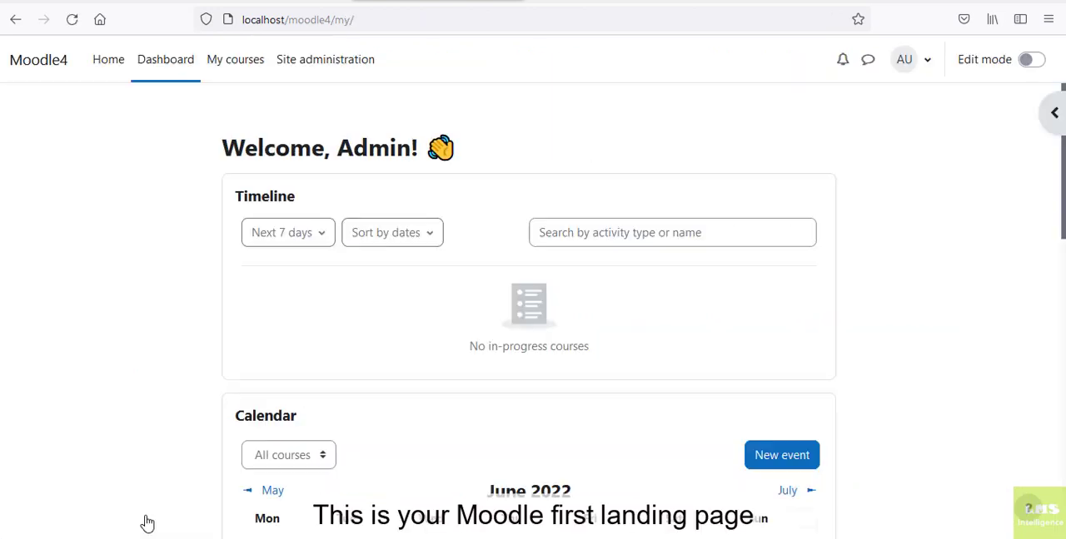
# Open the home page of the new Moodle4 site.
pyautogui.click(111, 63)
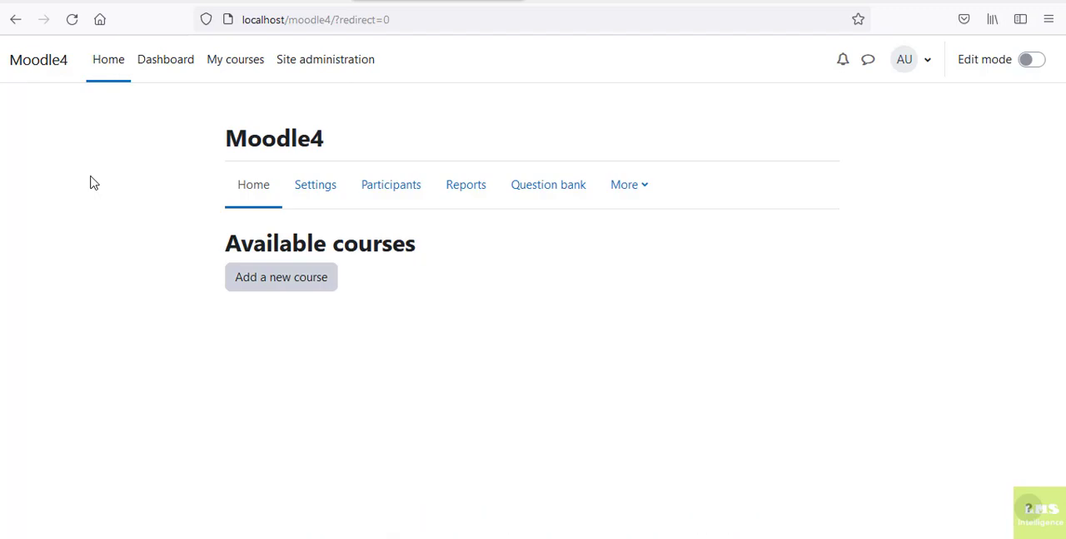